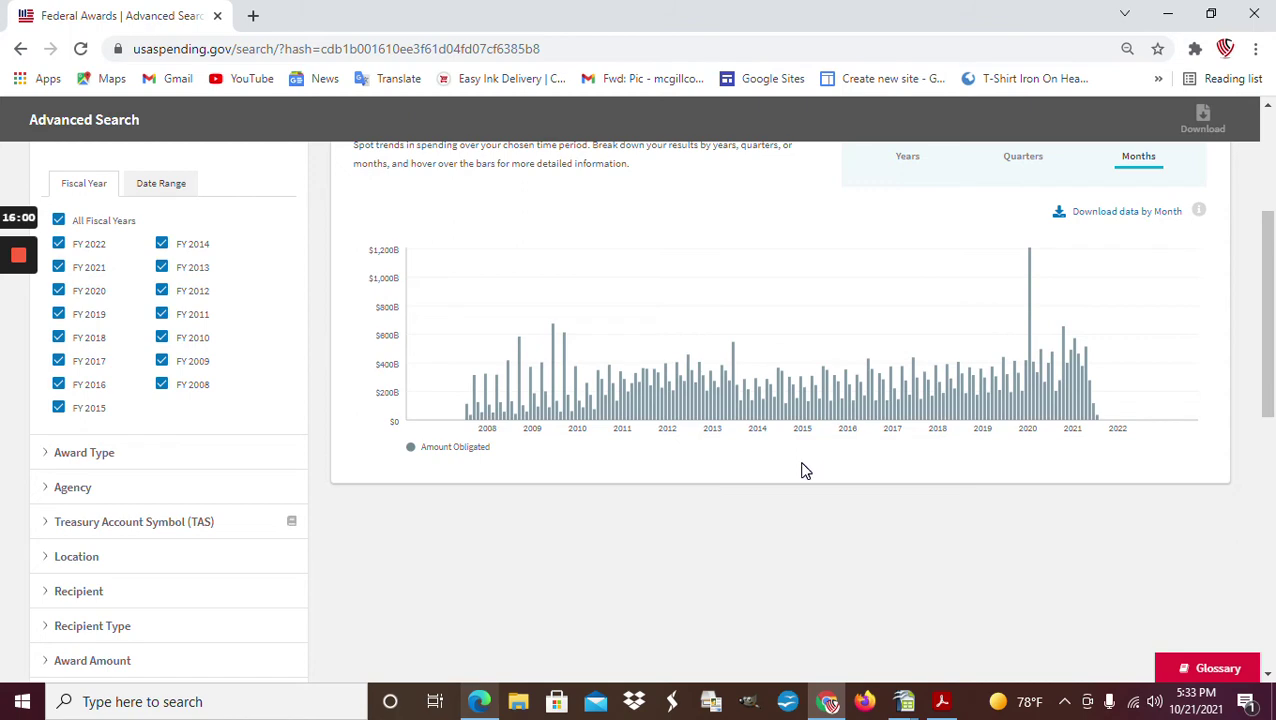
# Step: Review the monthly spending chart, switch the results to sub-awards, and inspect the tallest bar
pyautogui.scroll(3, 805, 468)
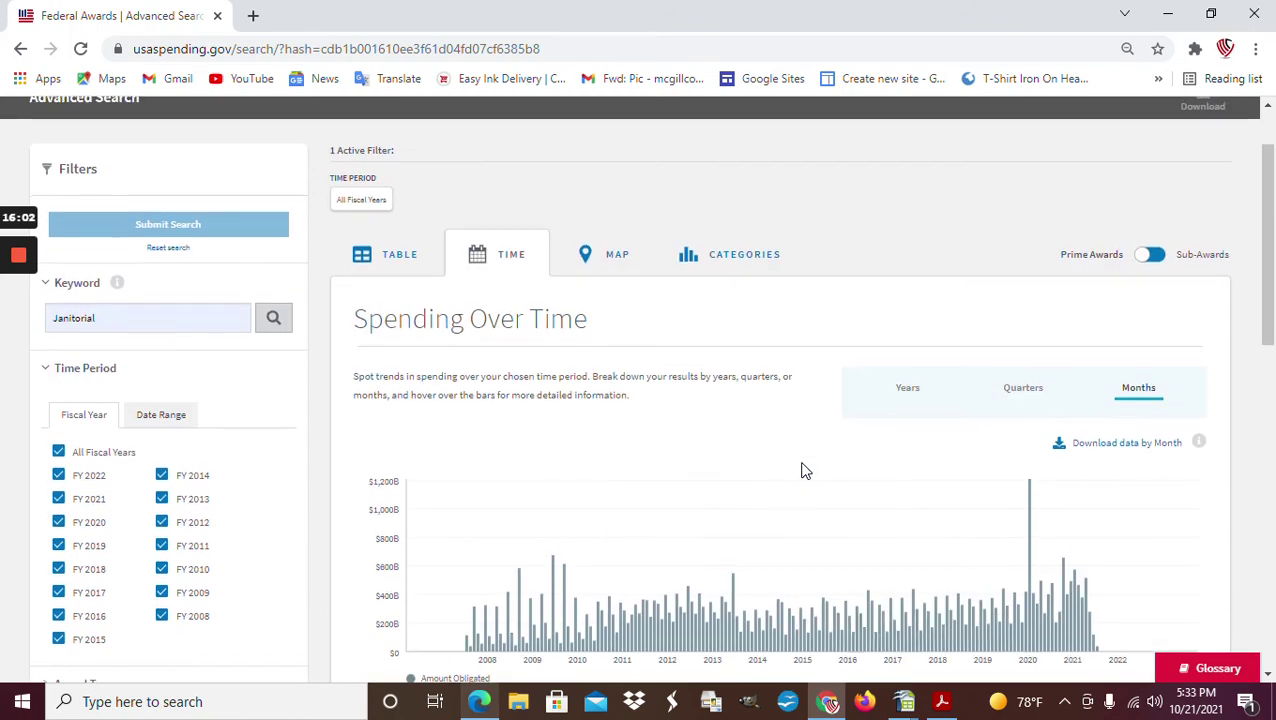
pyautogui.scroll(-2, 805, 470)
pyautogui.scroll(2, 805, 470)
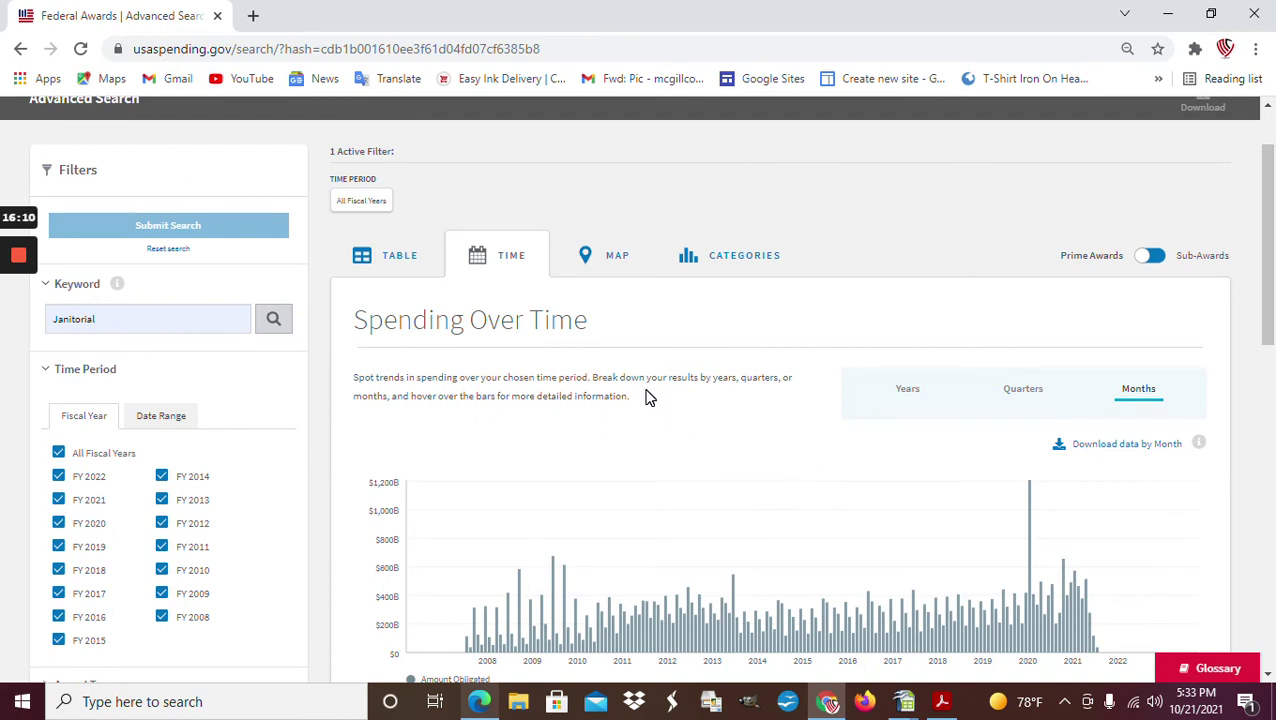
pyautogui.scroll(-2, 683, 485)
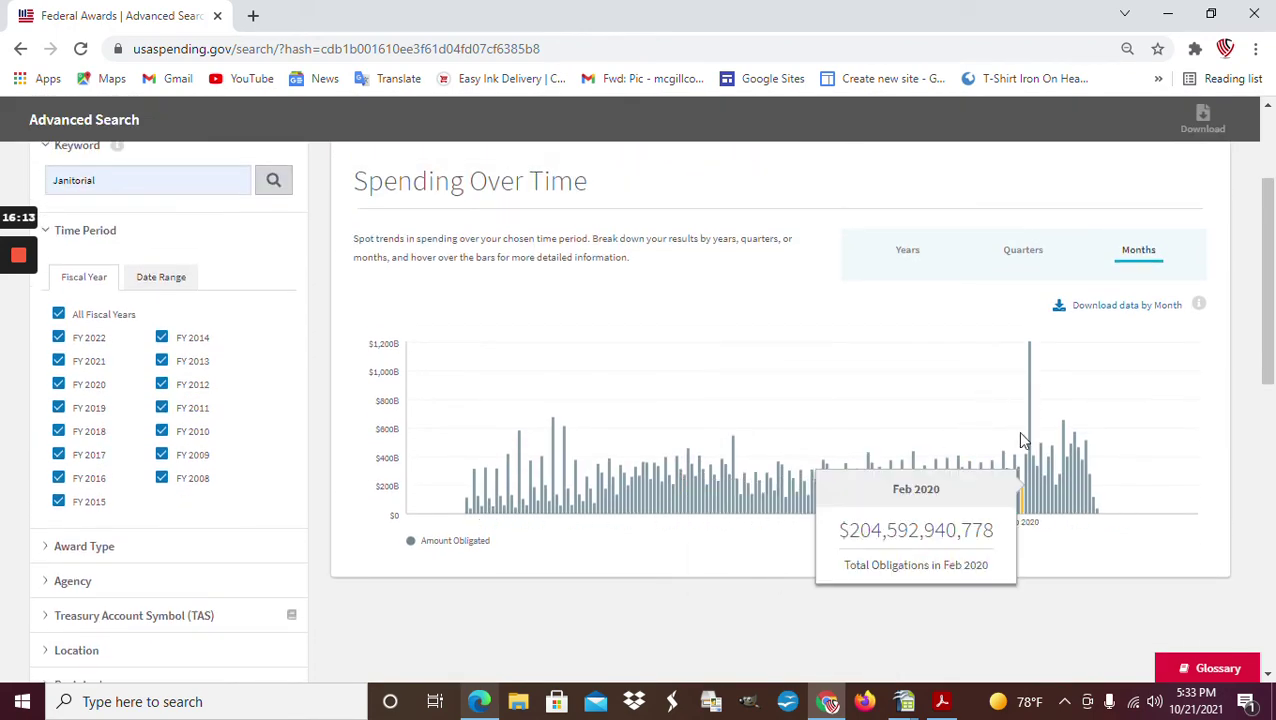
pyautogui.scroll(2, 1095, 333)
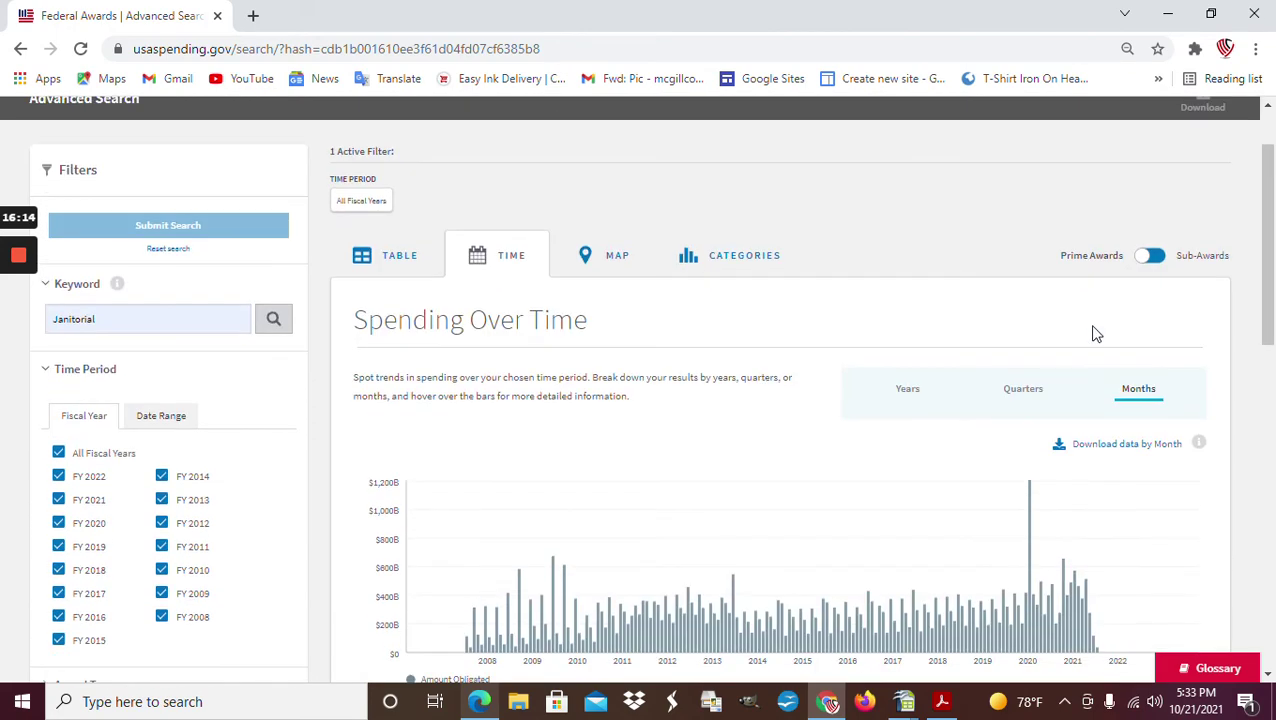
pyautogui.click(1166, 258)
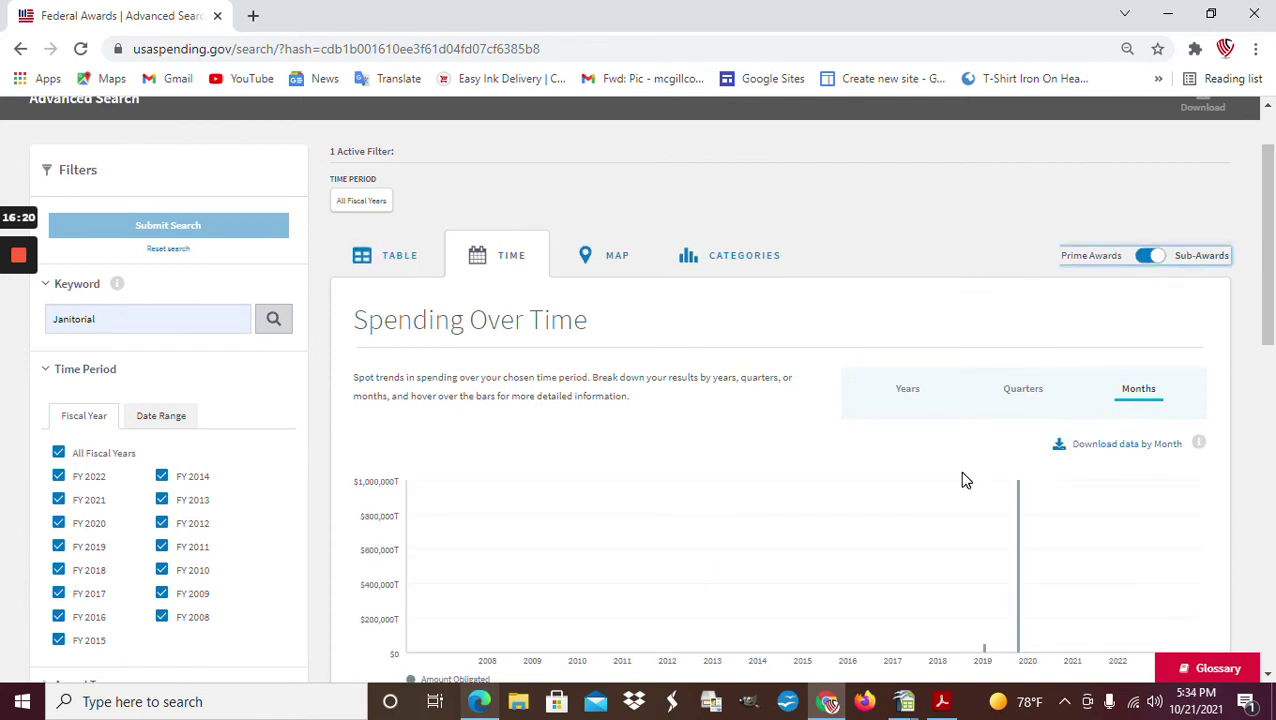
pyautogui.scroll(-2, 962, 480)
pyautogui.moveTo(1020, 488)
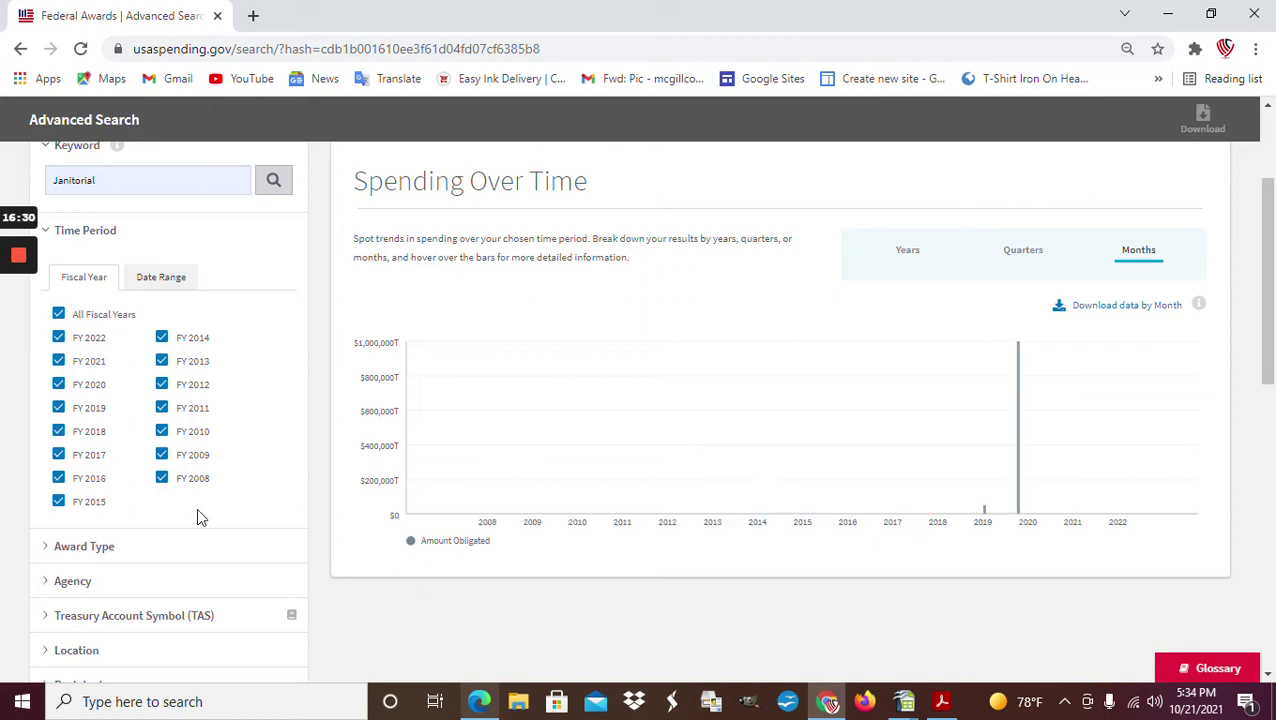
# Step: Limit the time period to FY 2021 and FY 2020 only, submit the search, and inspect the January 2020 bar
pyautogui.click(59, 339)
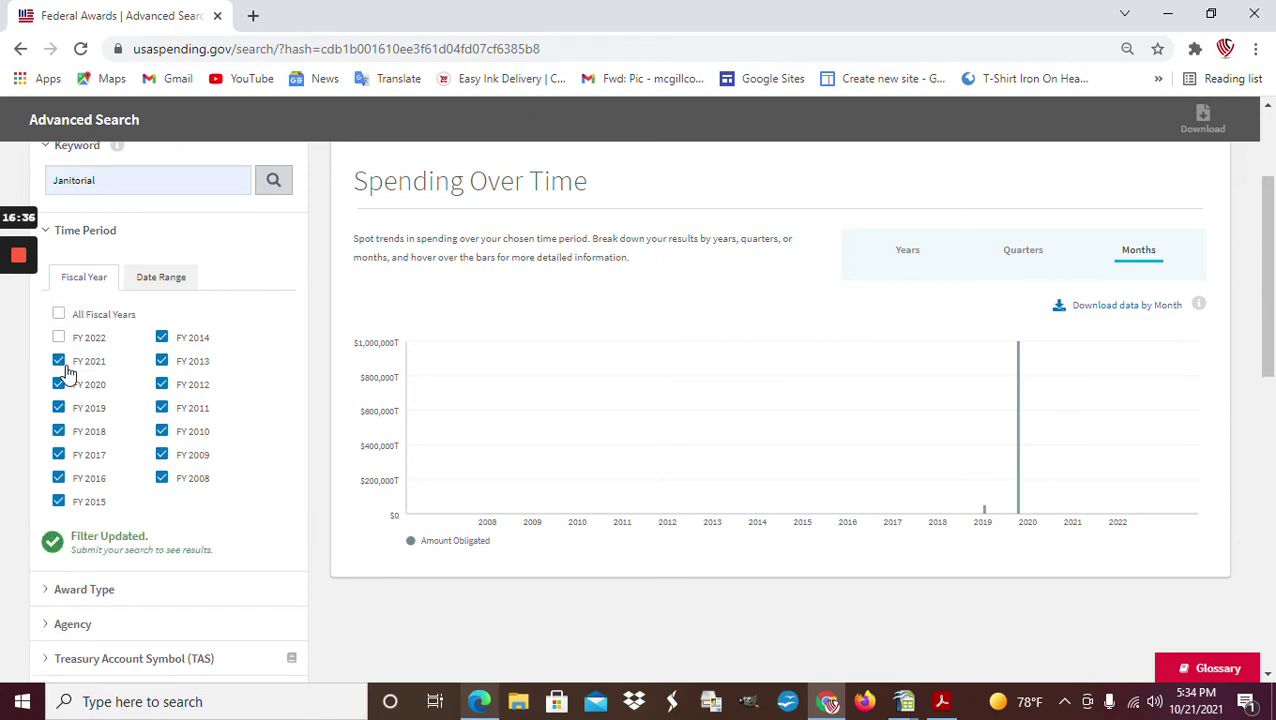
pyautogui.click(59, 316)
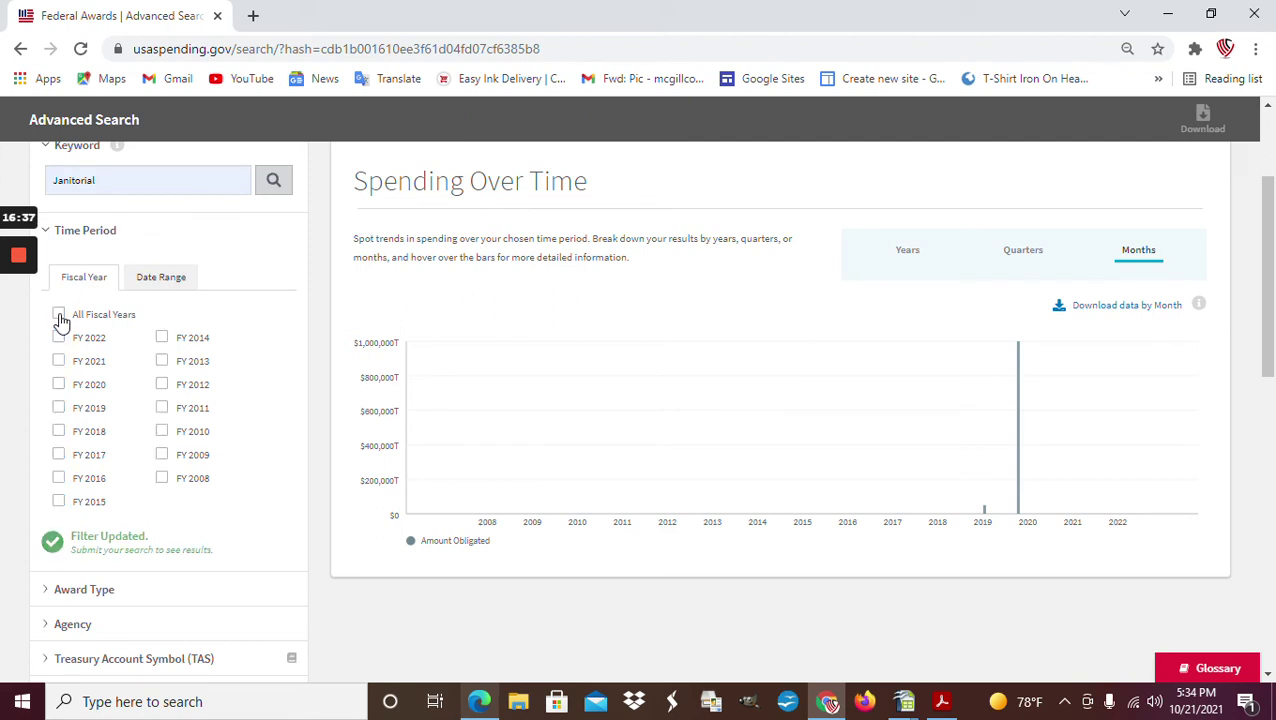
pyautogui.click(58, 362)
pyautogui.click(59, 339)
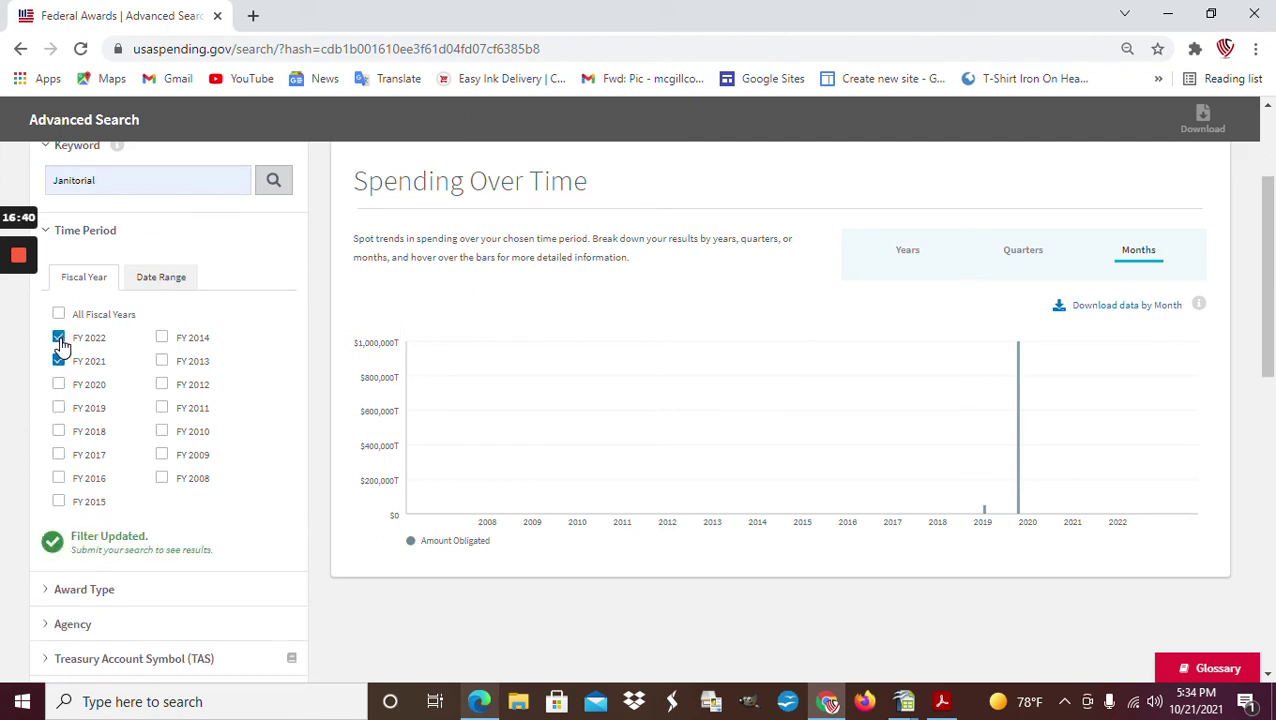
pyautogui.click(59, 339)
pyautogui.click(58, 386)
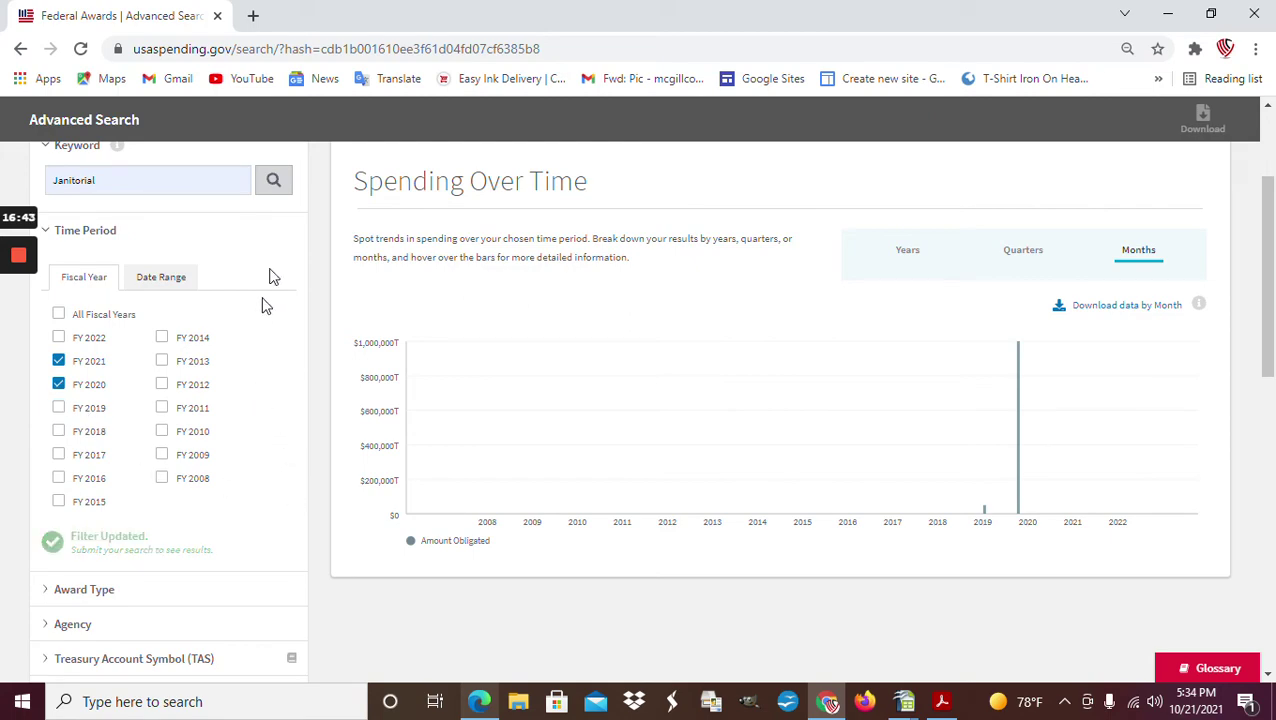
pyautogui.scroll(1, 318, 294)
pyautogui.scroll(3, 315, 294)
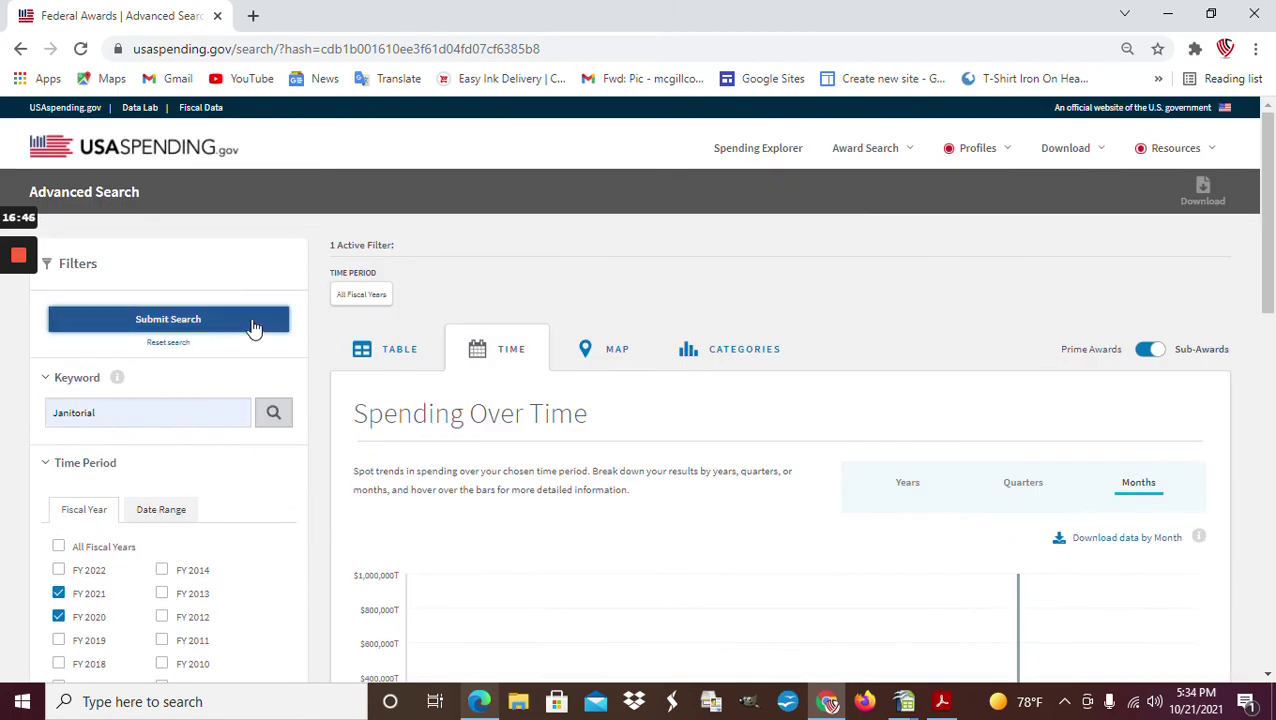
pyautogui.click(253, 324)
pyautogui.scroll(-1, 350, 416)
pyautogui.scroll(-2, 512, 420)
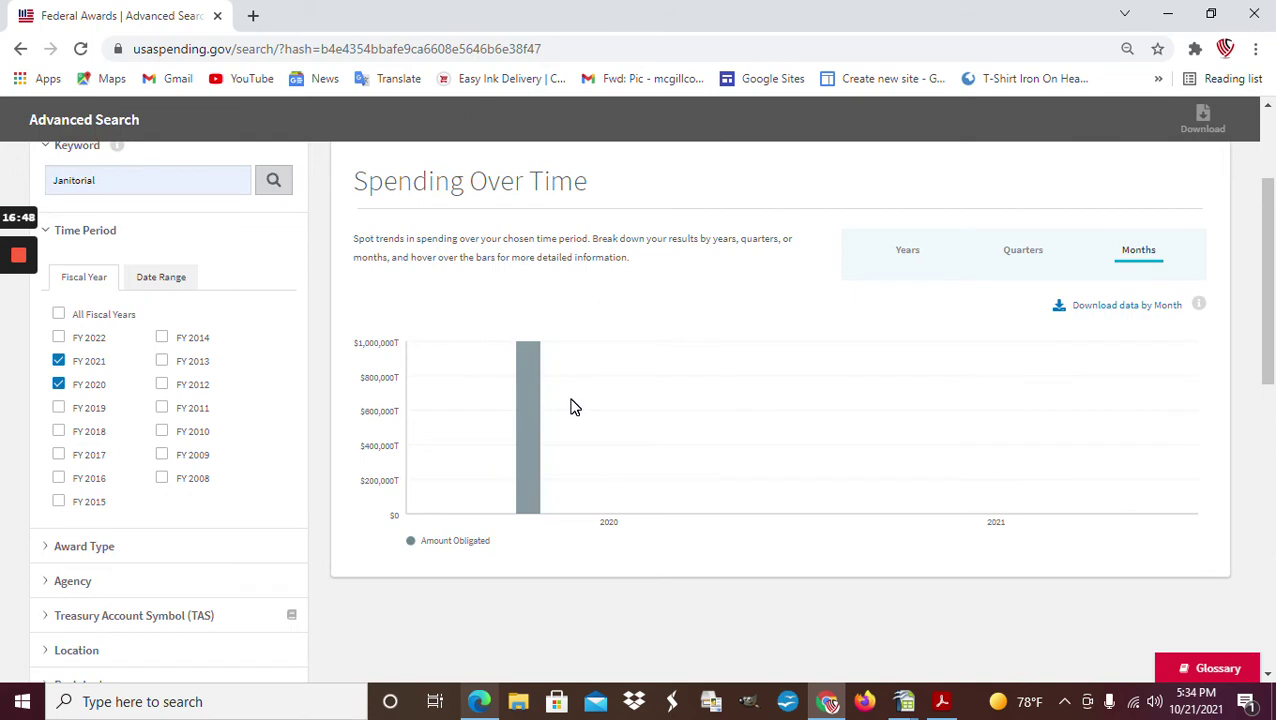
pyautogui.moveTo(532, 493)
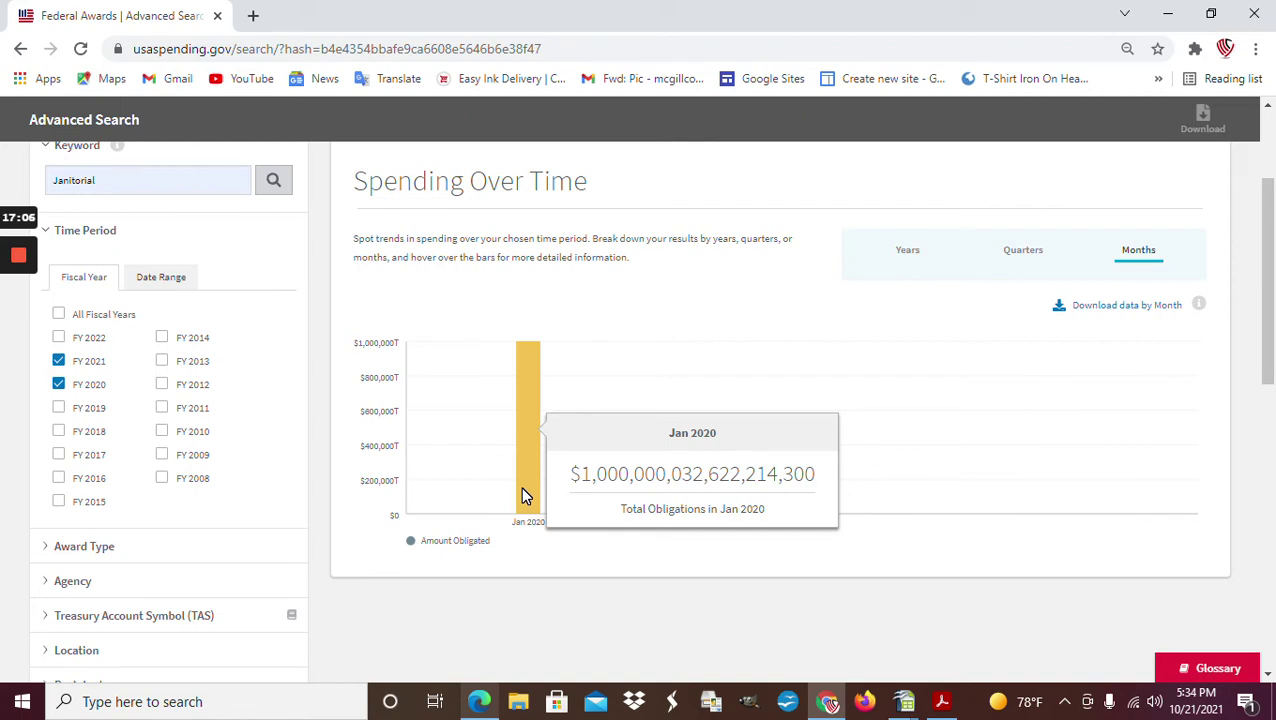
# Step: Switch the spending chart back to prime awards and inspect the monthly obligations
pyautogui.scroll(3, 521, 486)
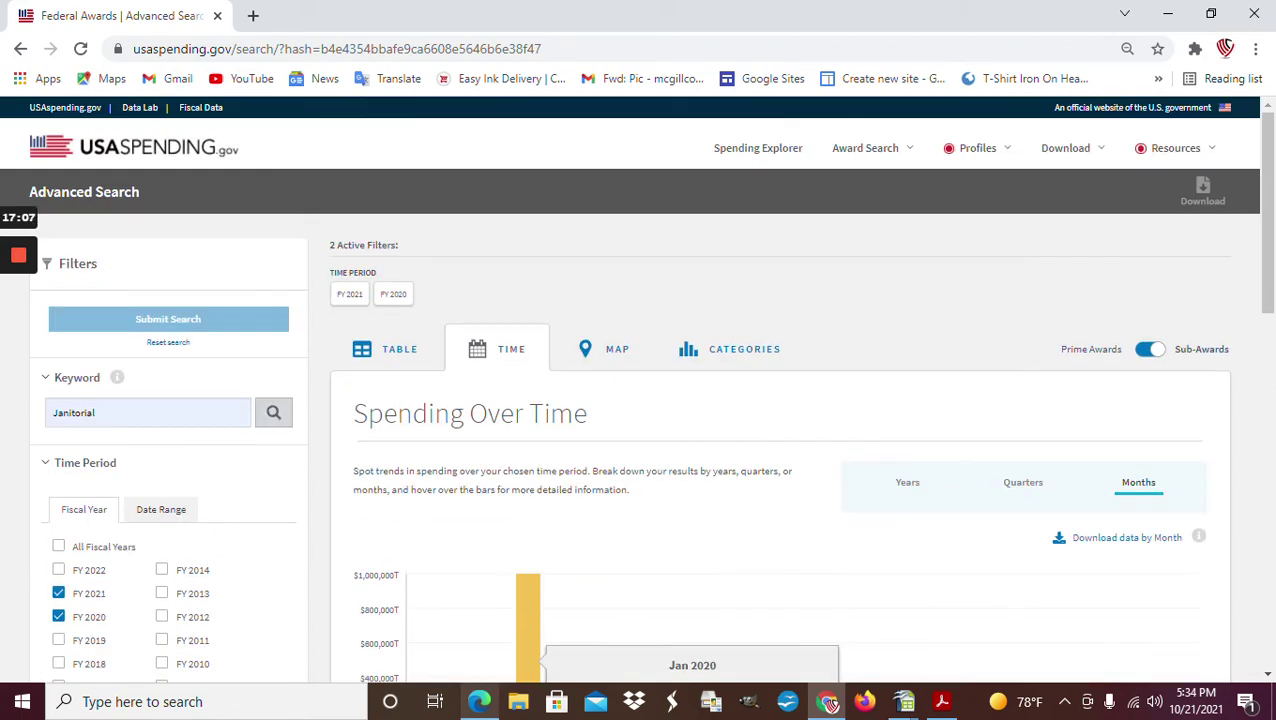
pyautogui.click(1150, 355)
pyautogui.scroll(-2, 778, 490)
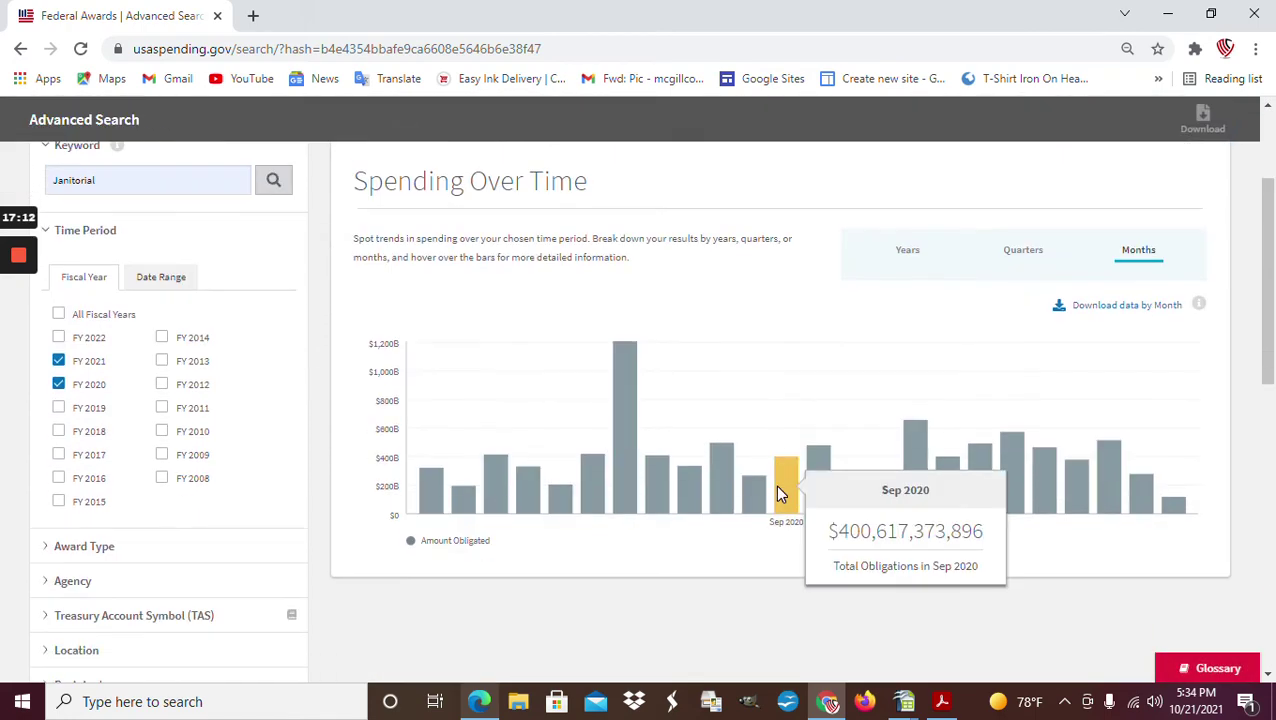
pyautogui.scroll(2, 527, 521)
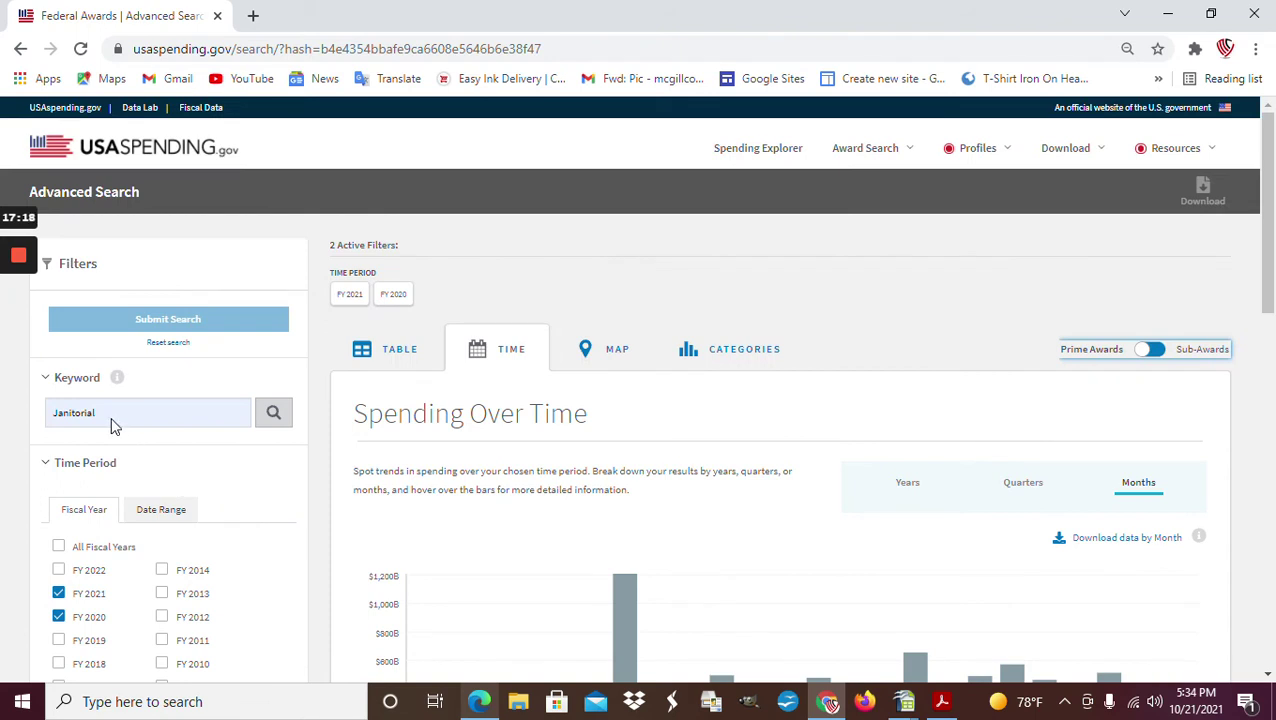
# Step: Show the results as a map of spending by geography, with the state-level breakdown in view
pyautogui.scroll(-1, 708, 496)
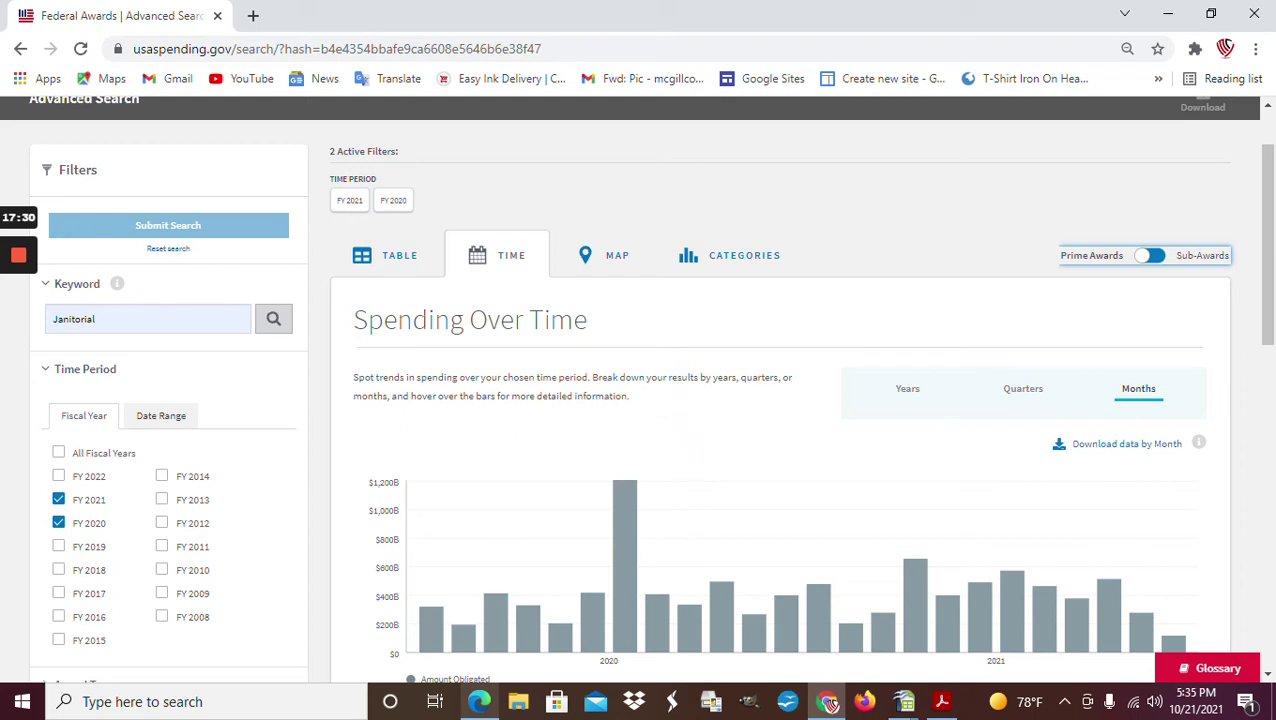
pyautogui.click(614, 262)
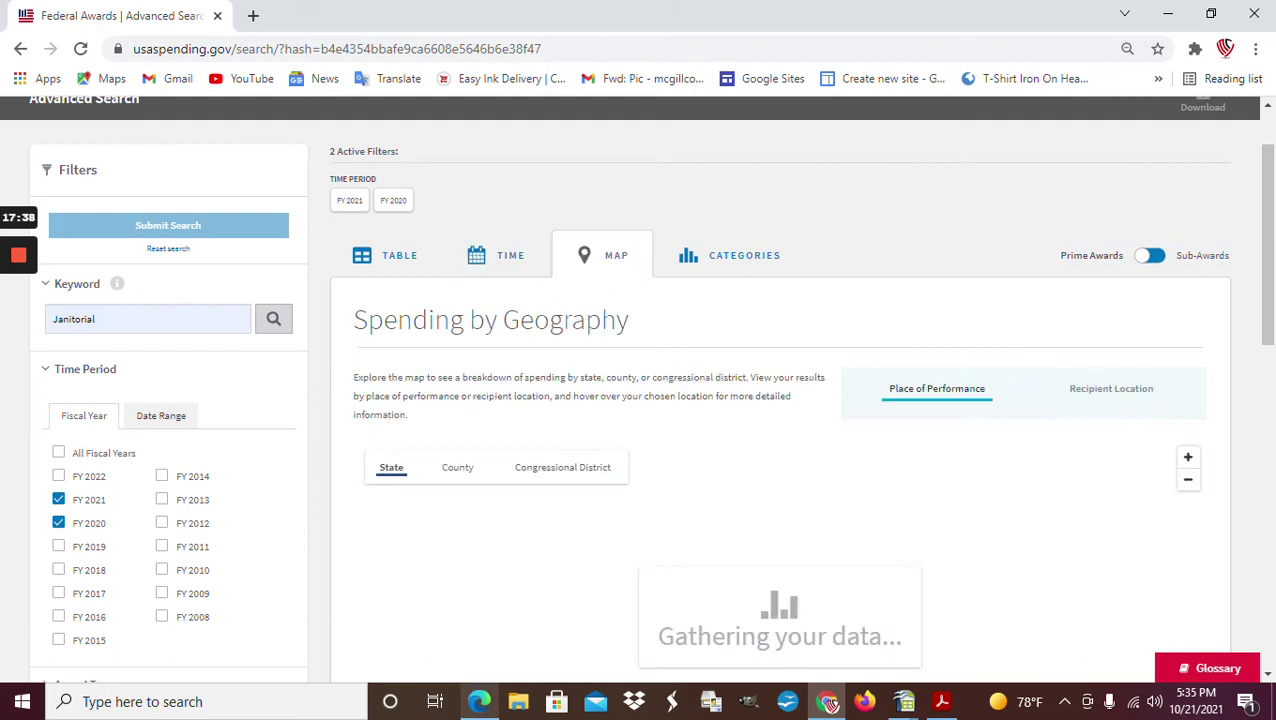
pyautogui.scroll(-2, 780, 400)
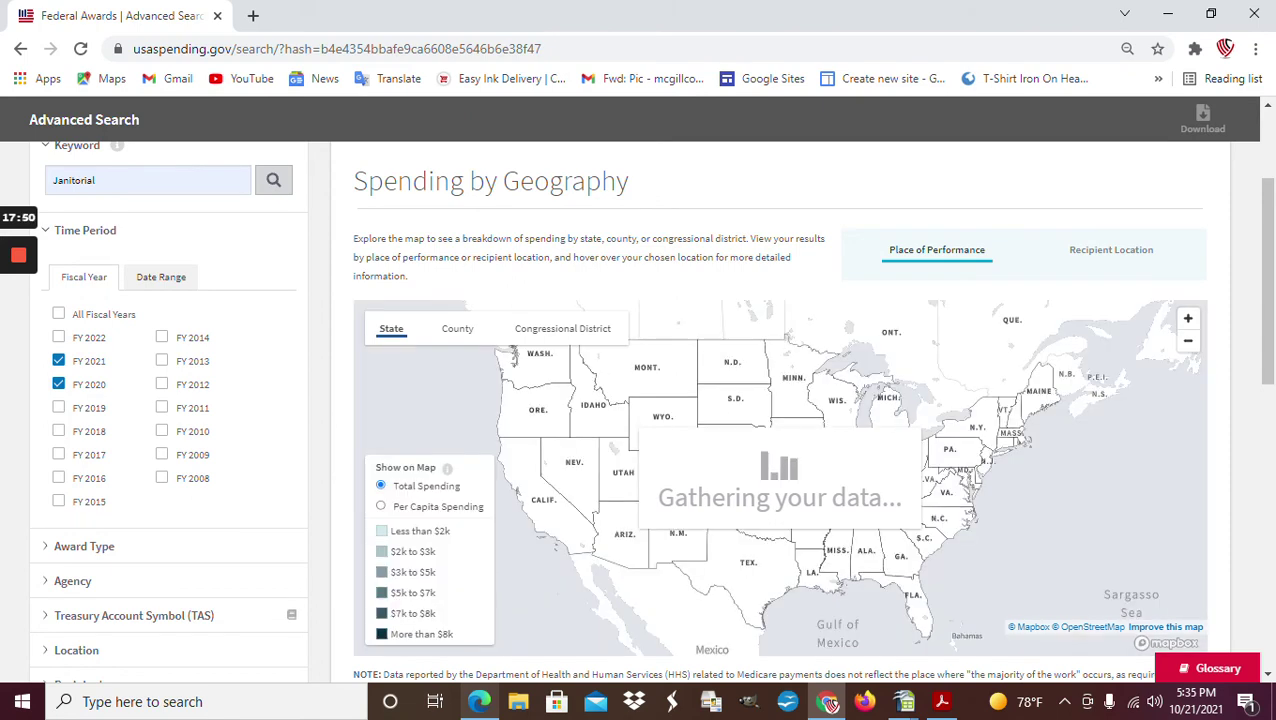
pyautogui.scroll(-1, 780, 410)
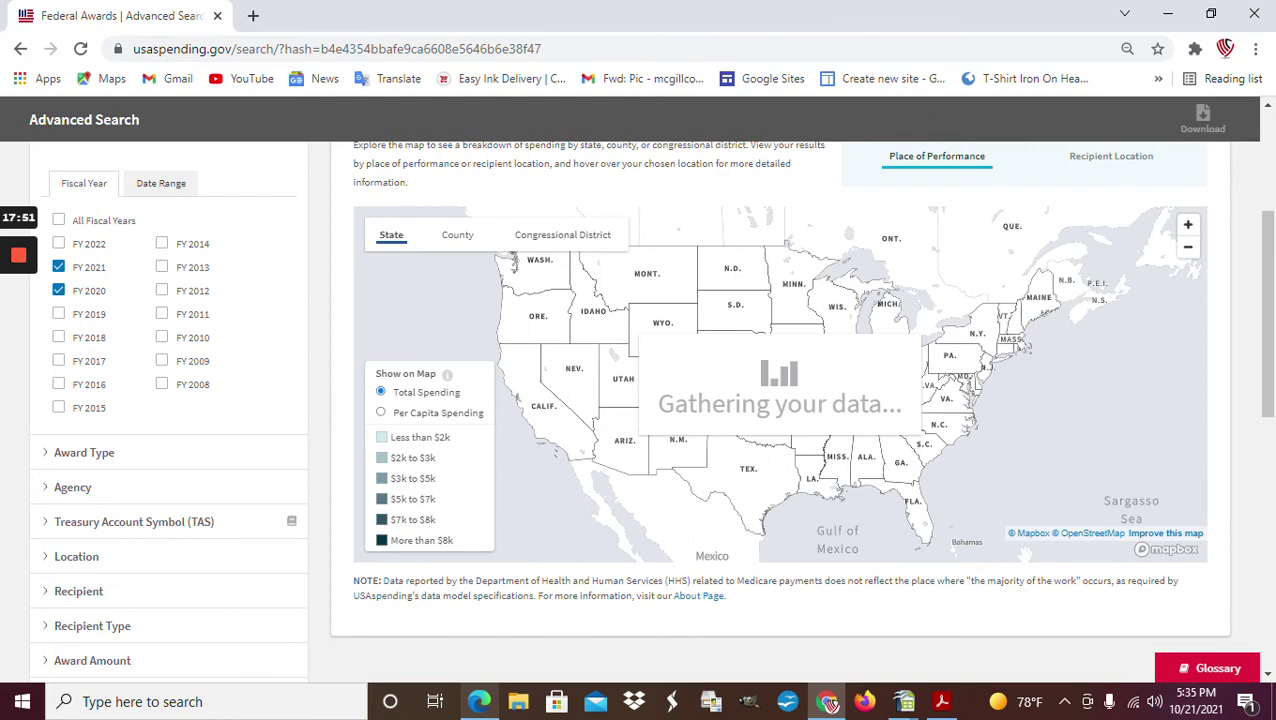
pyautogui.scroll(1, 780, 410)
pyautogui.scroll(-1, 780, 410)
pyautogui.scroll(1, 780, 410)
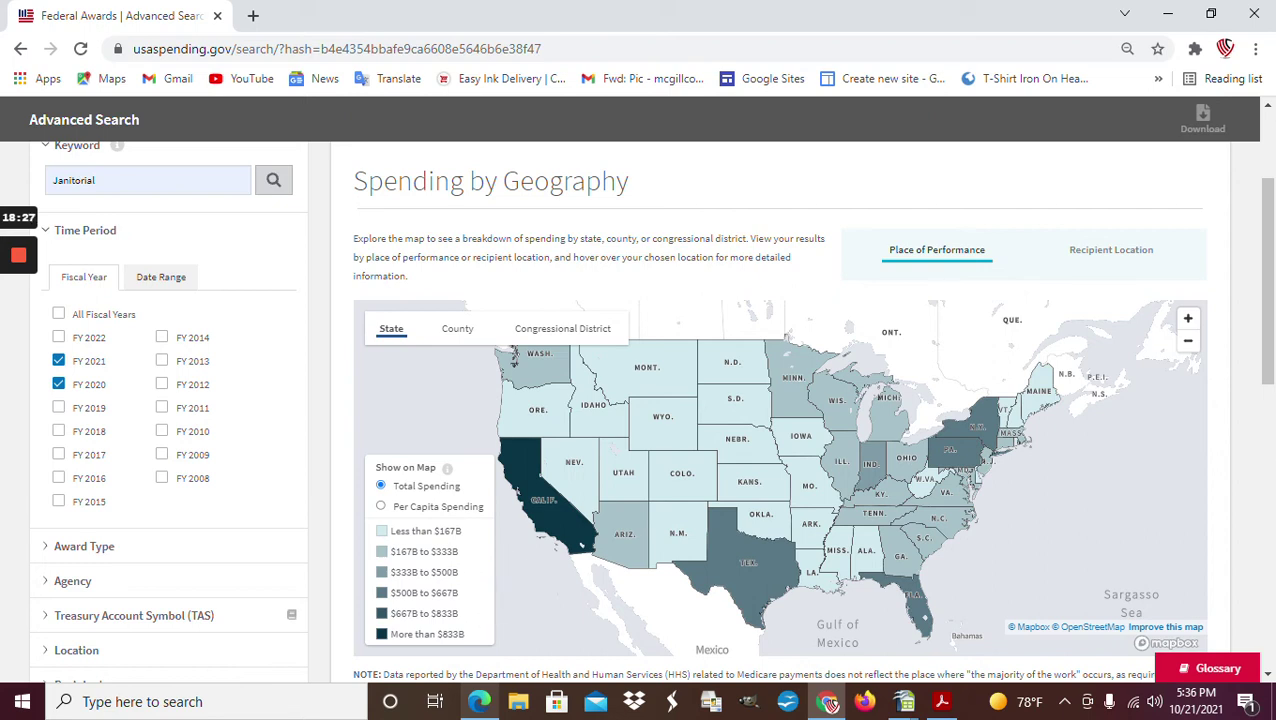
# Step: Examine the total obligations of individual states on the map, including California, Pennsylvania, Virginia, Mississippi, Georgia, Florida, Texas, Illinois and Wyoming
pyautogui.moveTo(530, 512)
pyautogui.moveTo(902, 562)
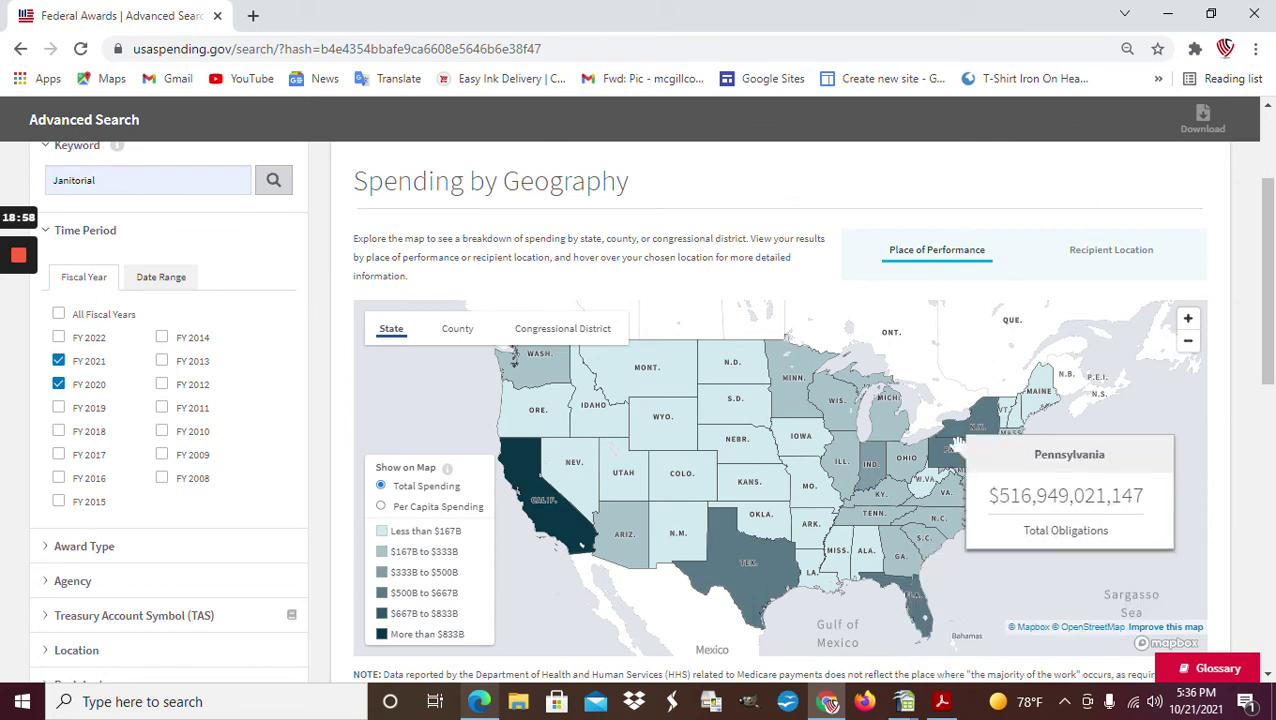
pyautogui.moveTo(957, 475)
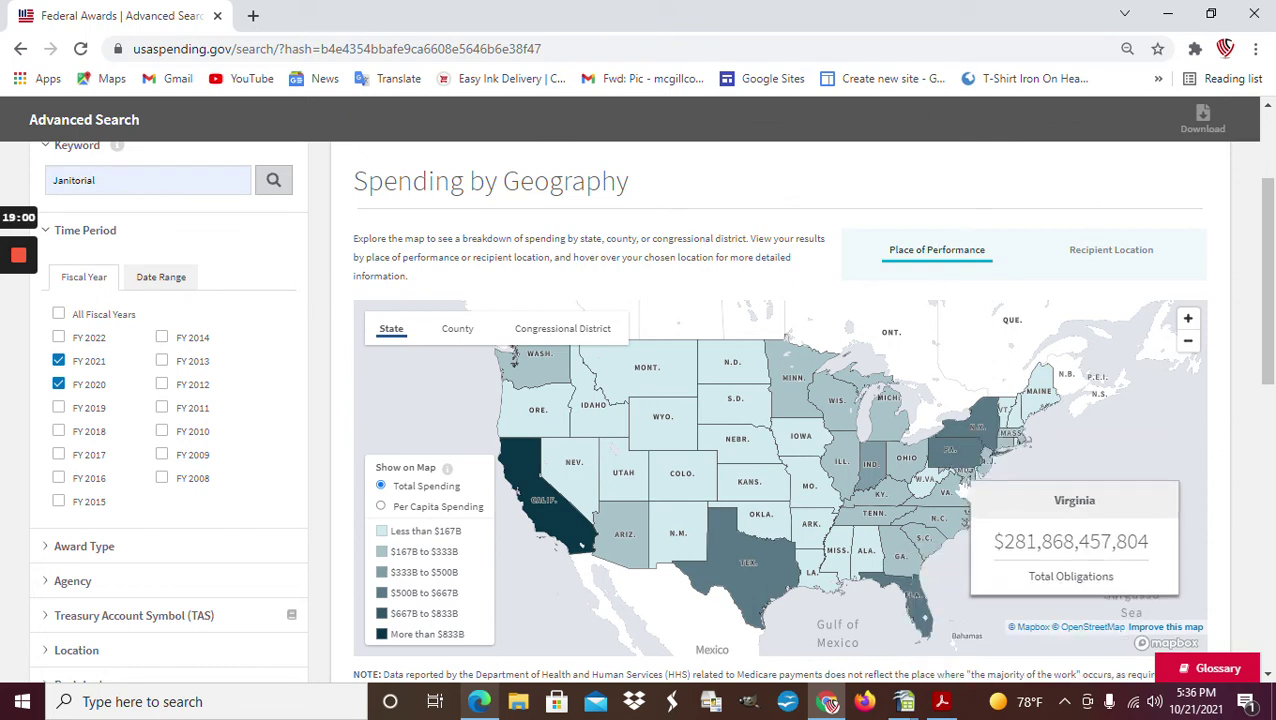
pyautogui.moveTo(911, 508)
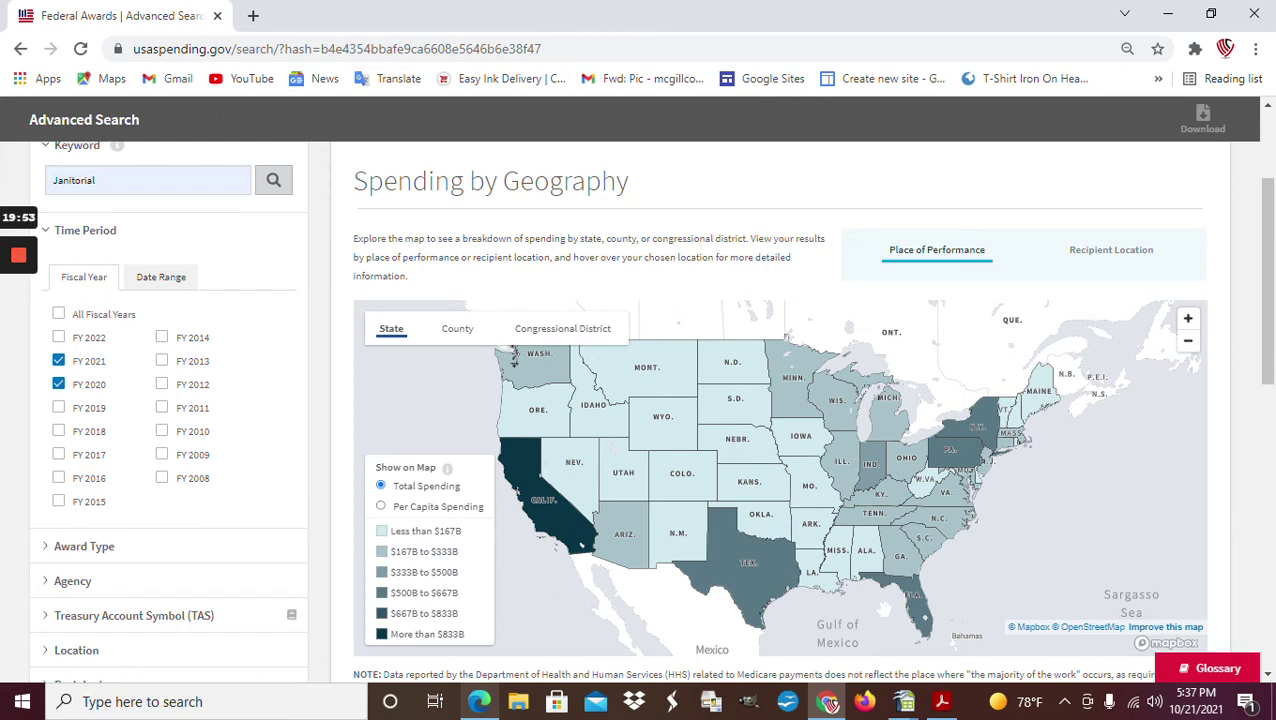
pyautogui.scroll(2, 878, 608)
pyautogui.scroll(-2, 880, 606)
pyautogui.moveTo(858, 566)
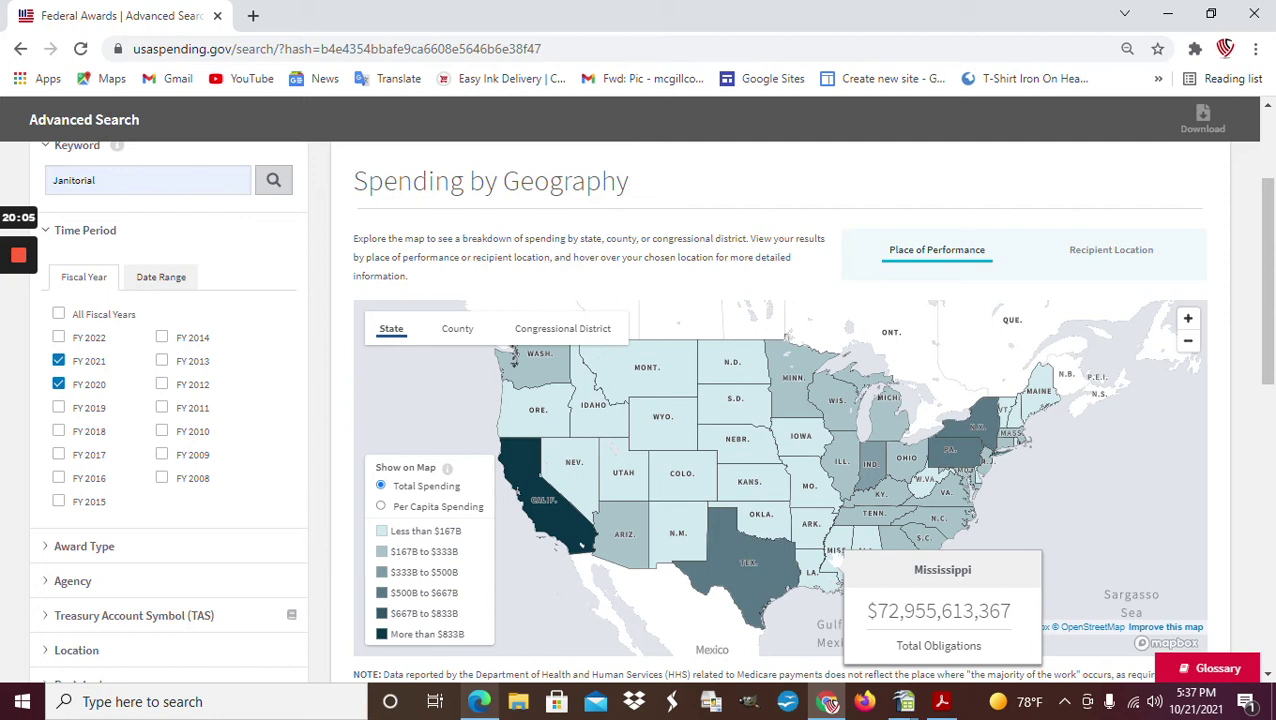
pyautogui.moveTo(897, 568)
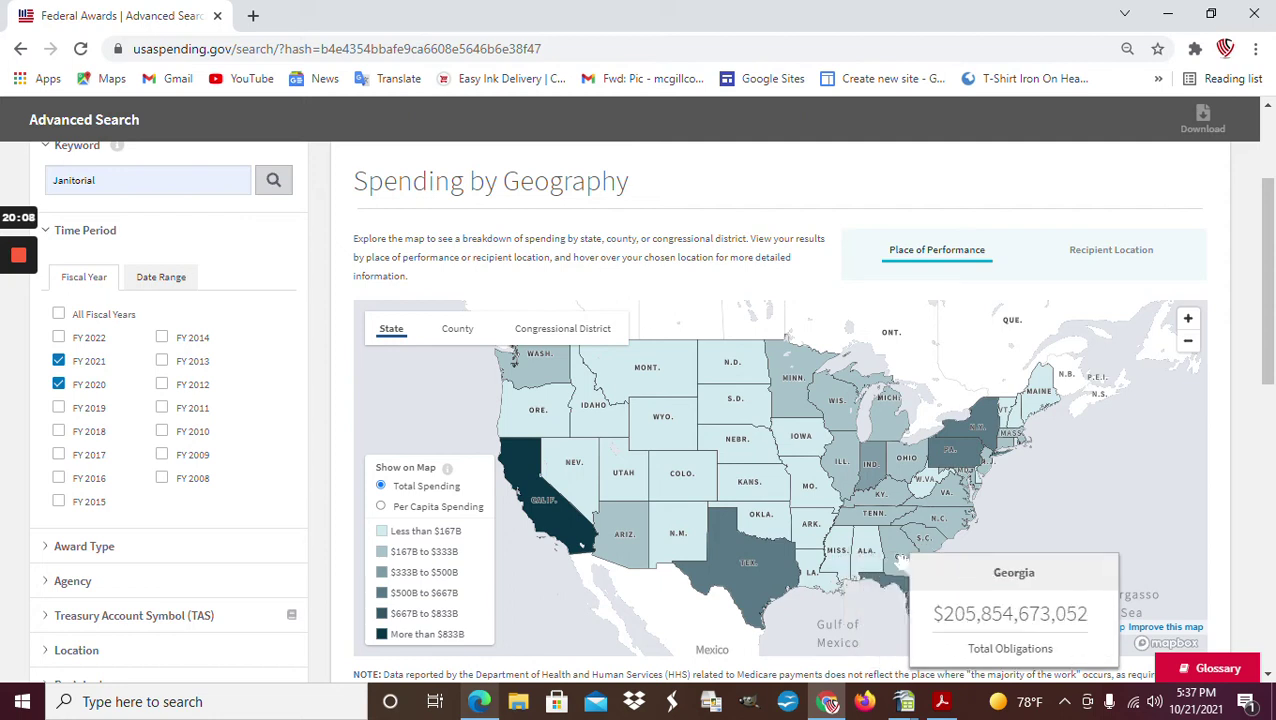
pyautogui.moveTo(905, 600)
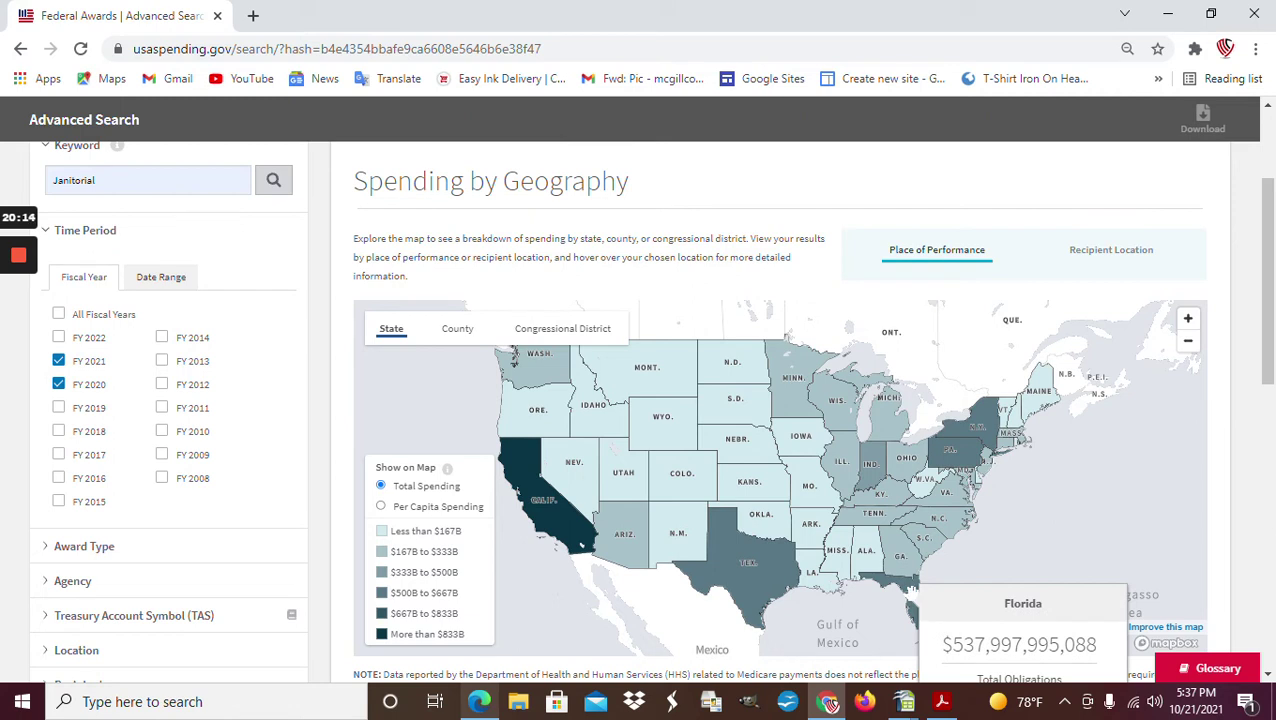
pyautogui.moveTo(760, 571)
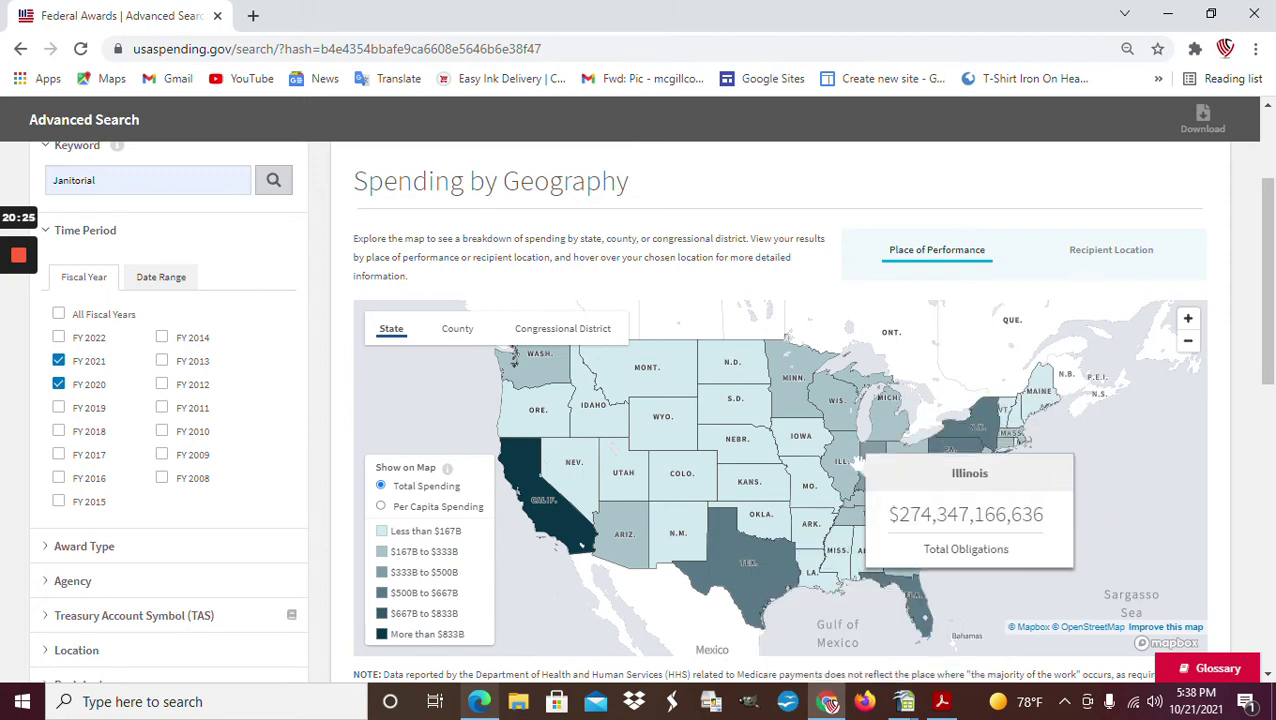
pyautogui.scroll(-2, 778, 410)
pyautogui.scroll(1, 778, 410)
pyautogui.scroll(2, 606, 489)
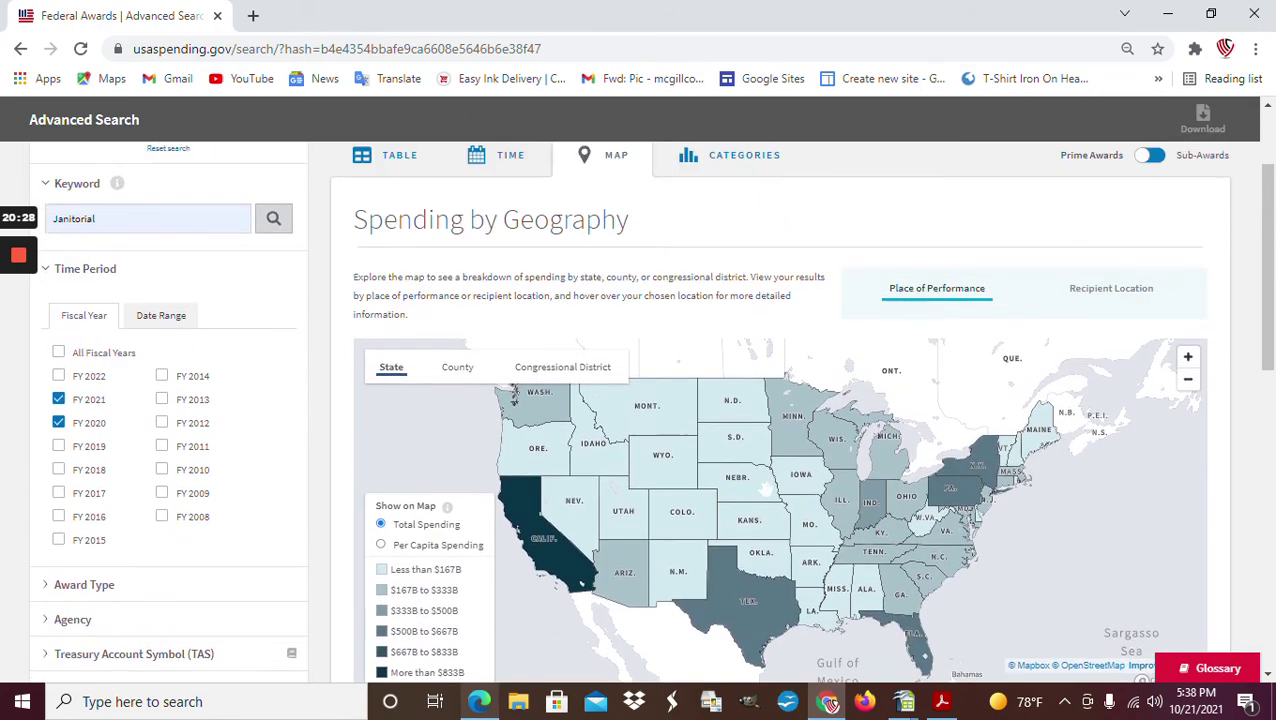
pyautogui.scroll(-1, 606, 489)
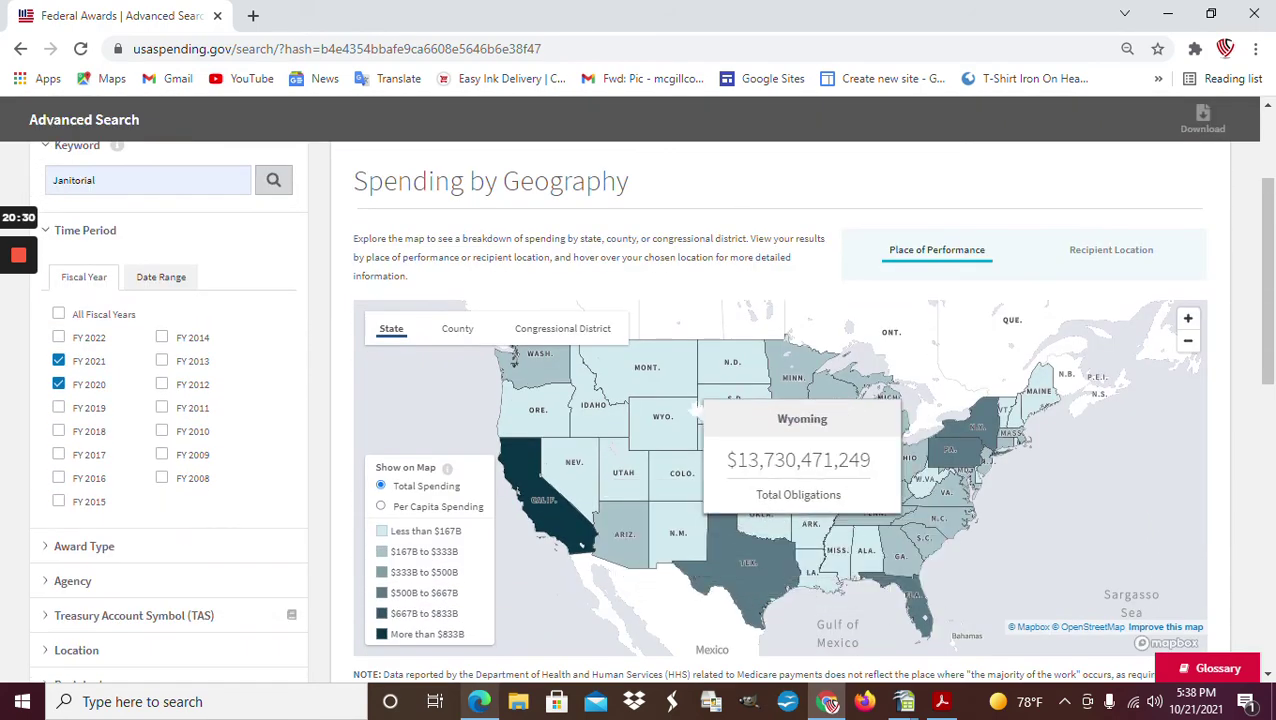
# Step: Switch the map to county level and zoom in on Florida to inspect Miami-Dade's total obligations
pyautogui.click(457, 336)
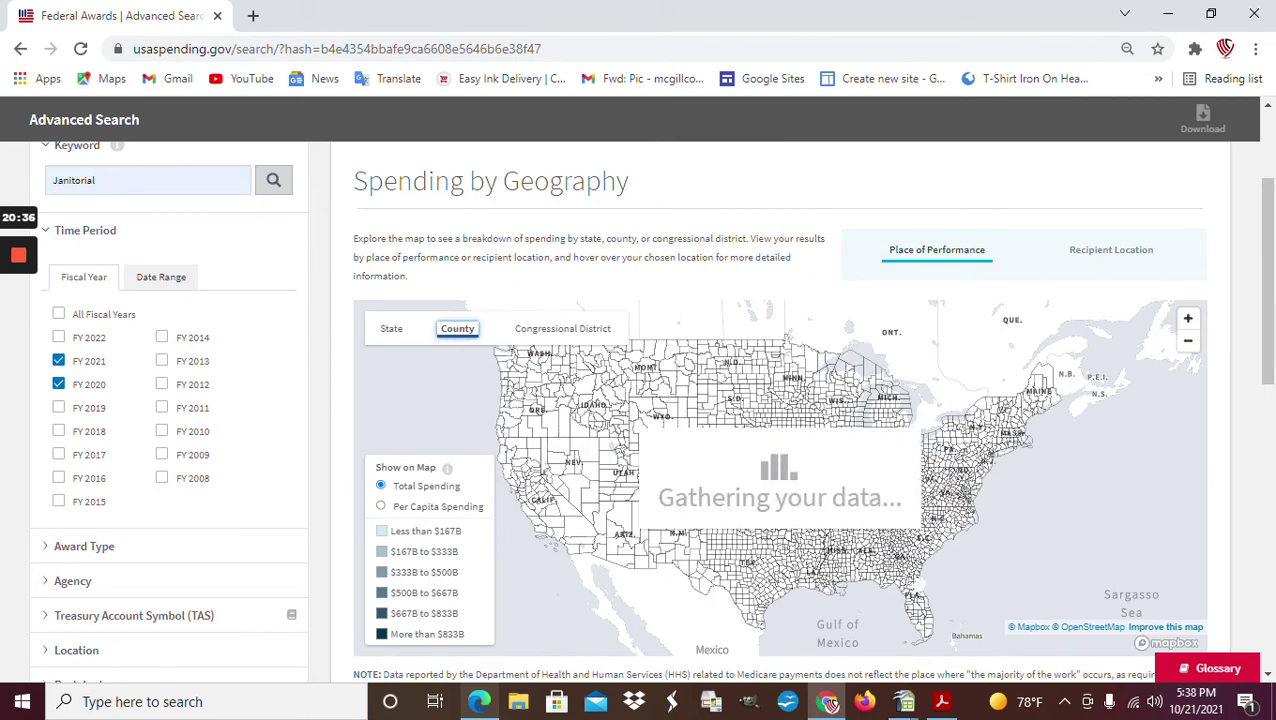
pyautogui.click(1189, 324)
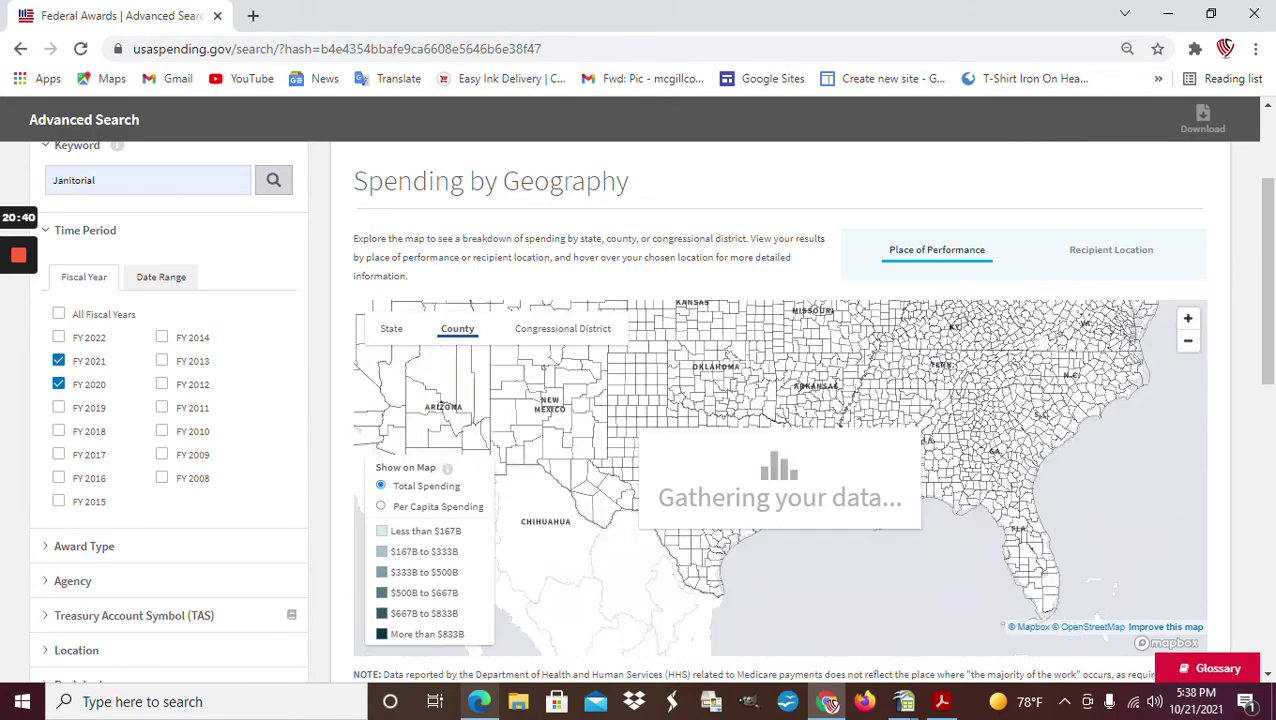
pyautogui.click(1189, 320)
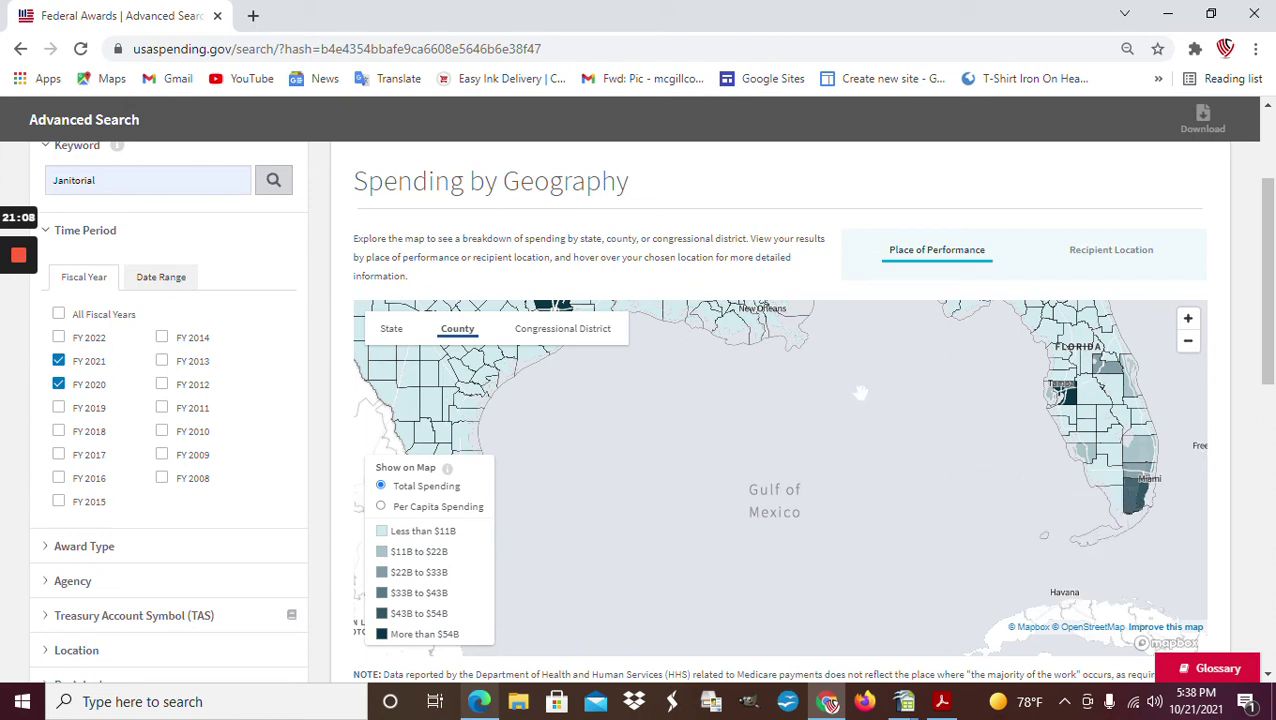
pyautogui.moveTo(860, 393); pyautogui.dragTo(765, 541)
pyautogui.moveTo(1028, 585)
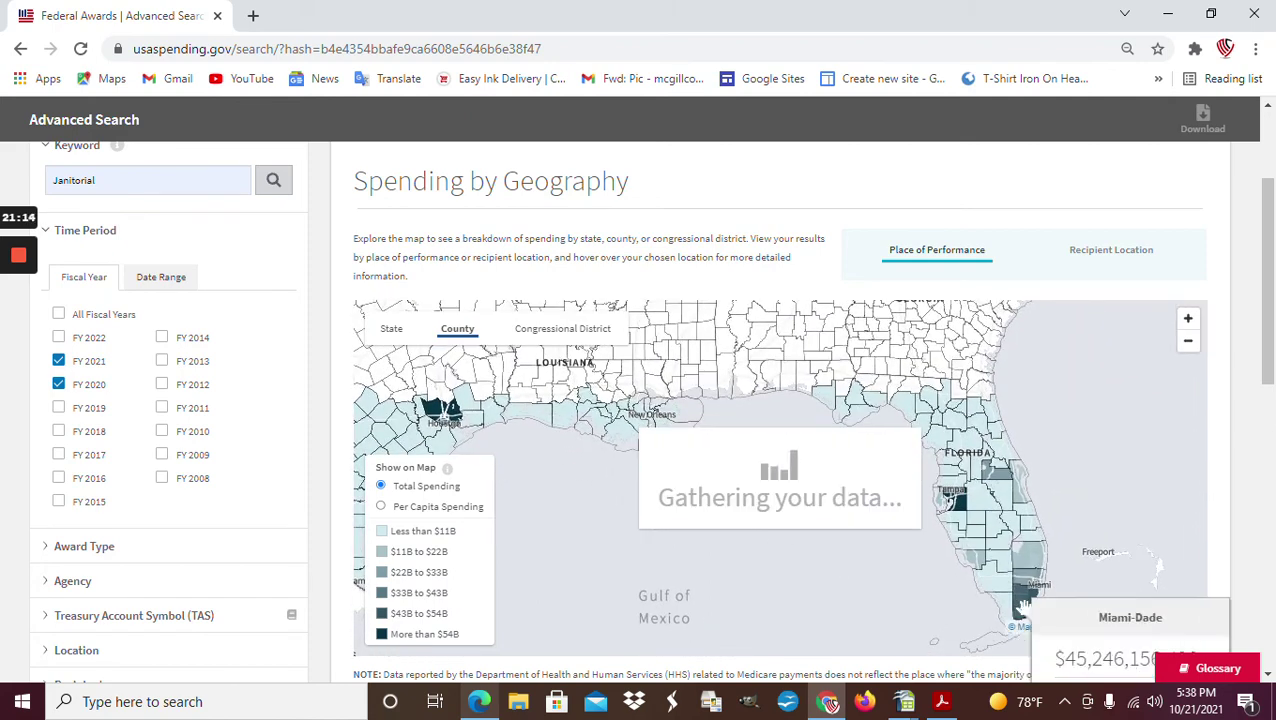
pyautogui.moveTo(1028, 585); pyautogui.dragTo(966, 482)
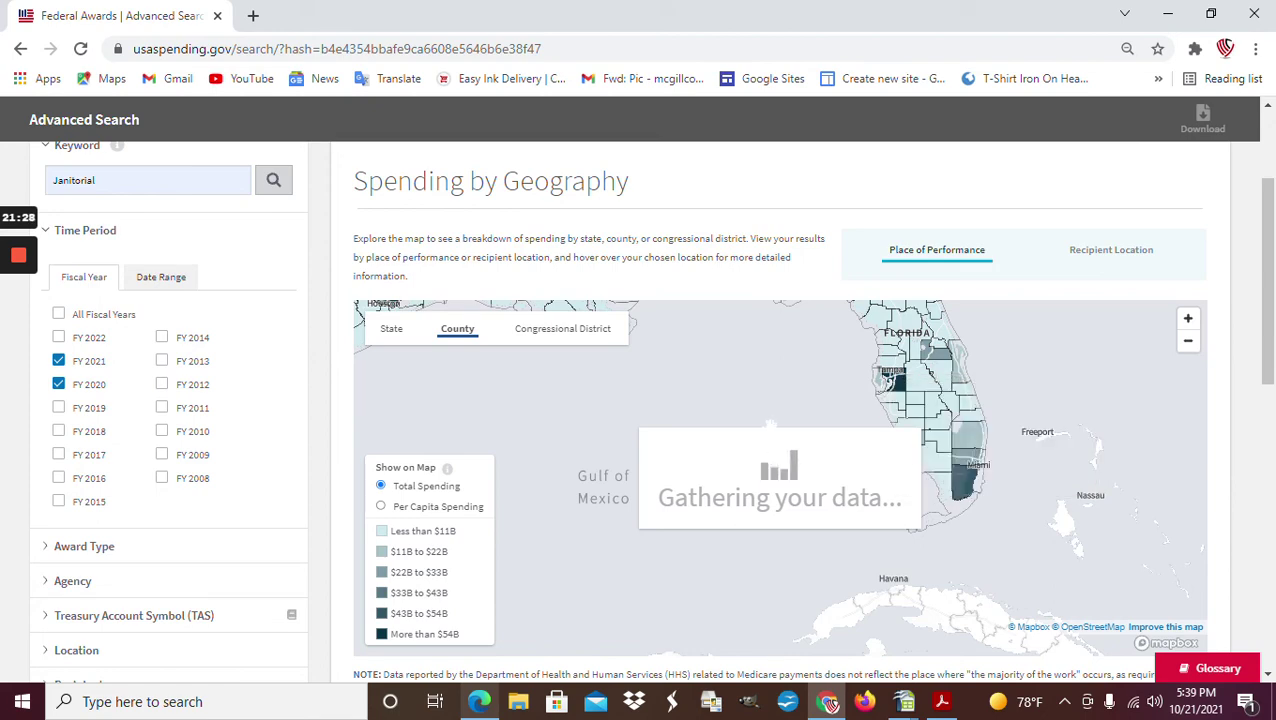
# Step: Examine county-level total spending across the southeastern states and the whole contiguous United States on the map
pyautogui.scroll(3, 700, 400)
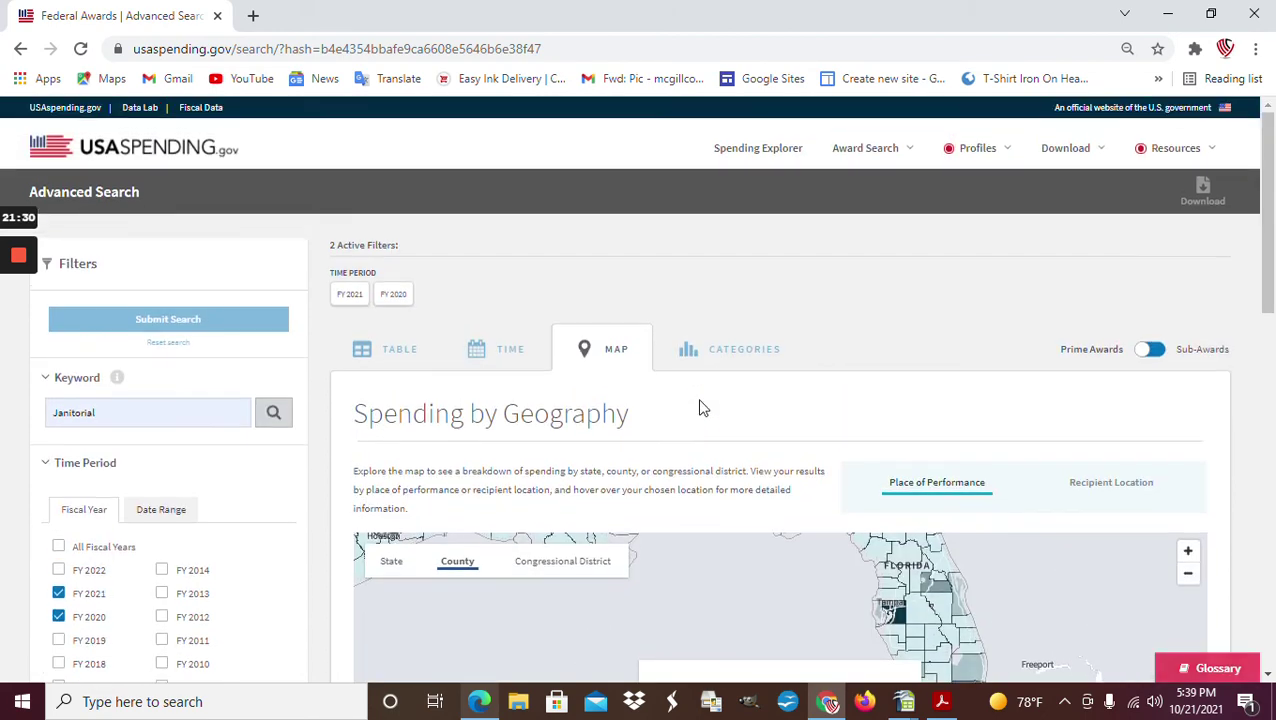
pyautogui.scroll(-3, 848, 537)
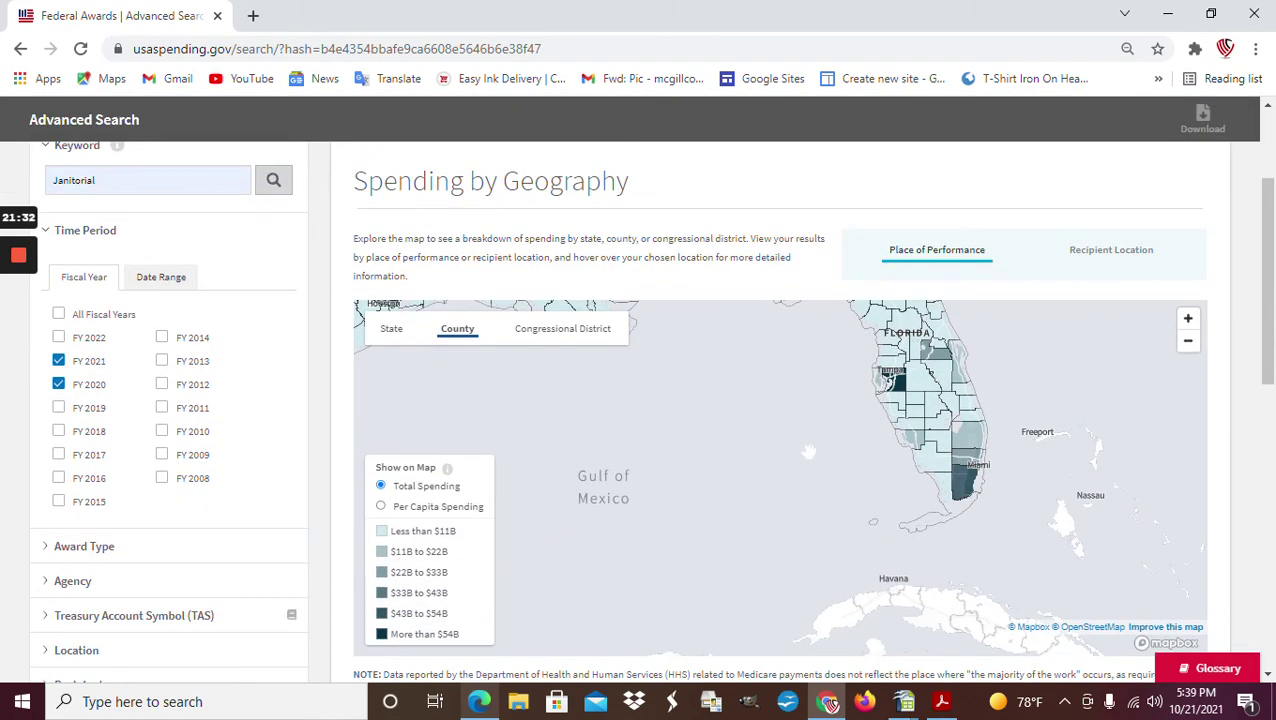
pyautogui.scroll(-2, 792, 412)
pyautogui.moveTo(700, 450); pyautogui.dragTo(862, 505)
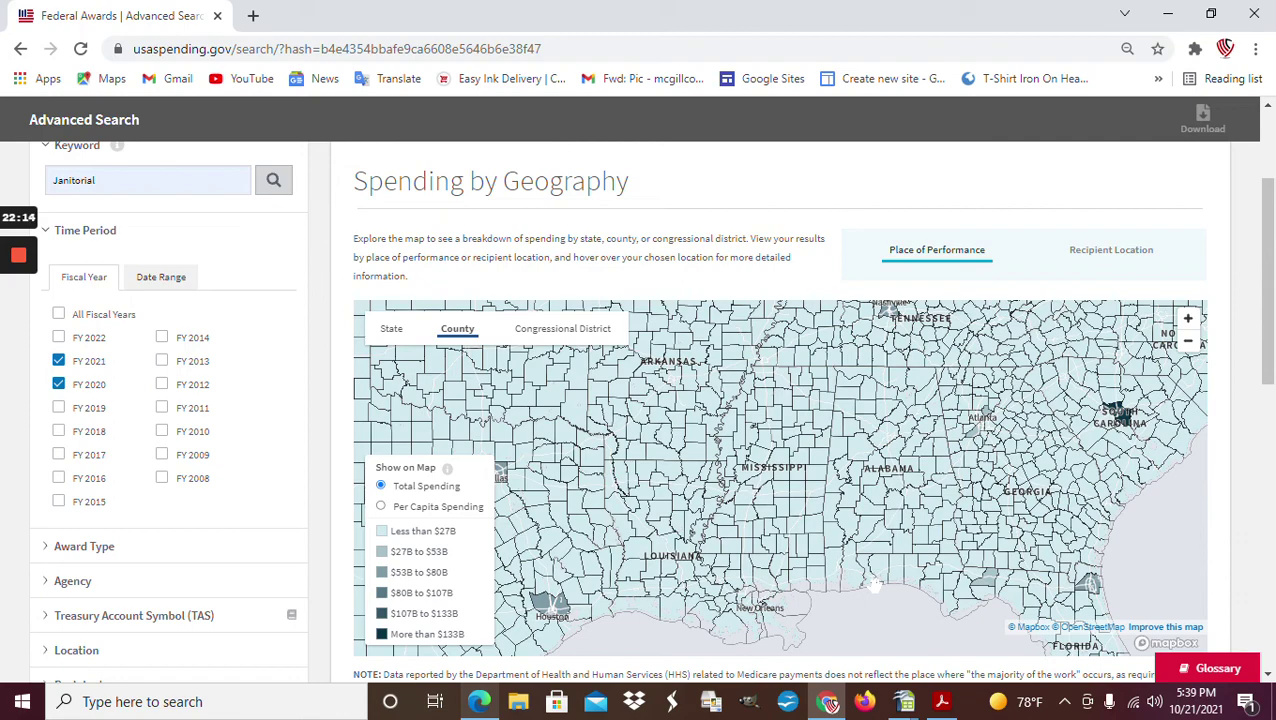
pyautogui.moveTo(874, 585); pyautogui.dragTo(853, 572)
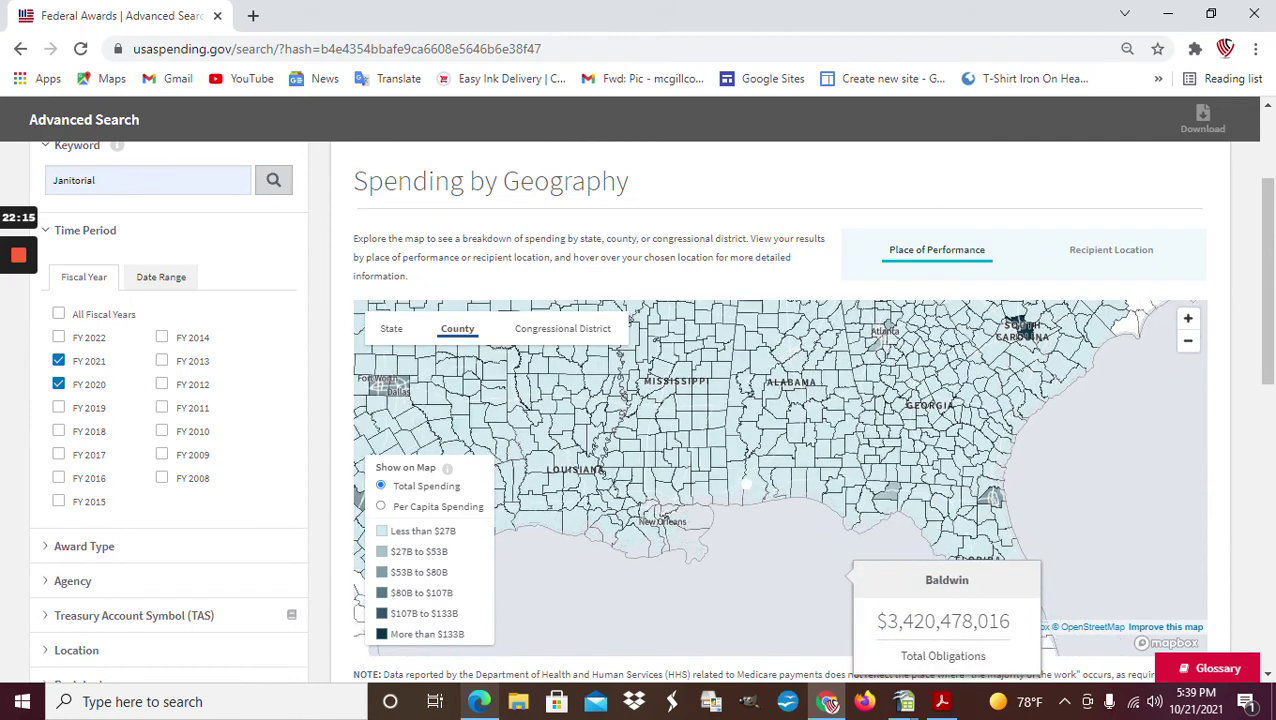
pyautogui.click(1188, 344)
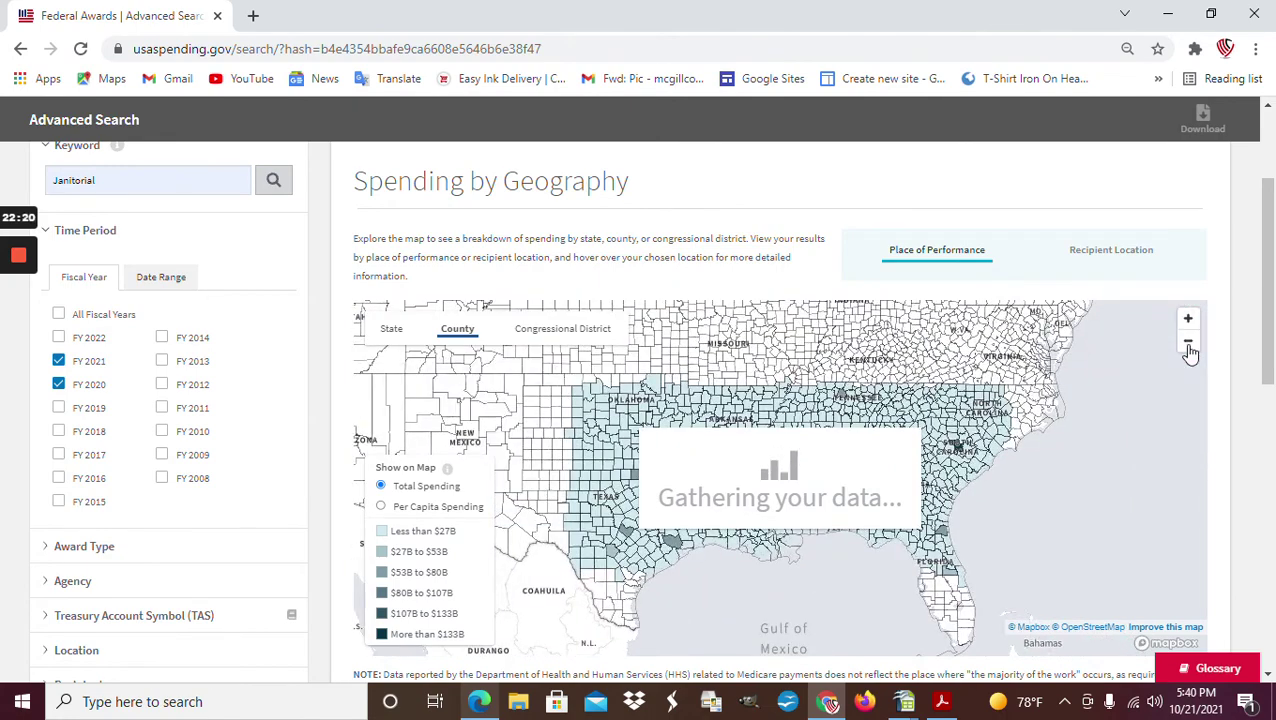
pyautogui.click(1188, 344)
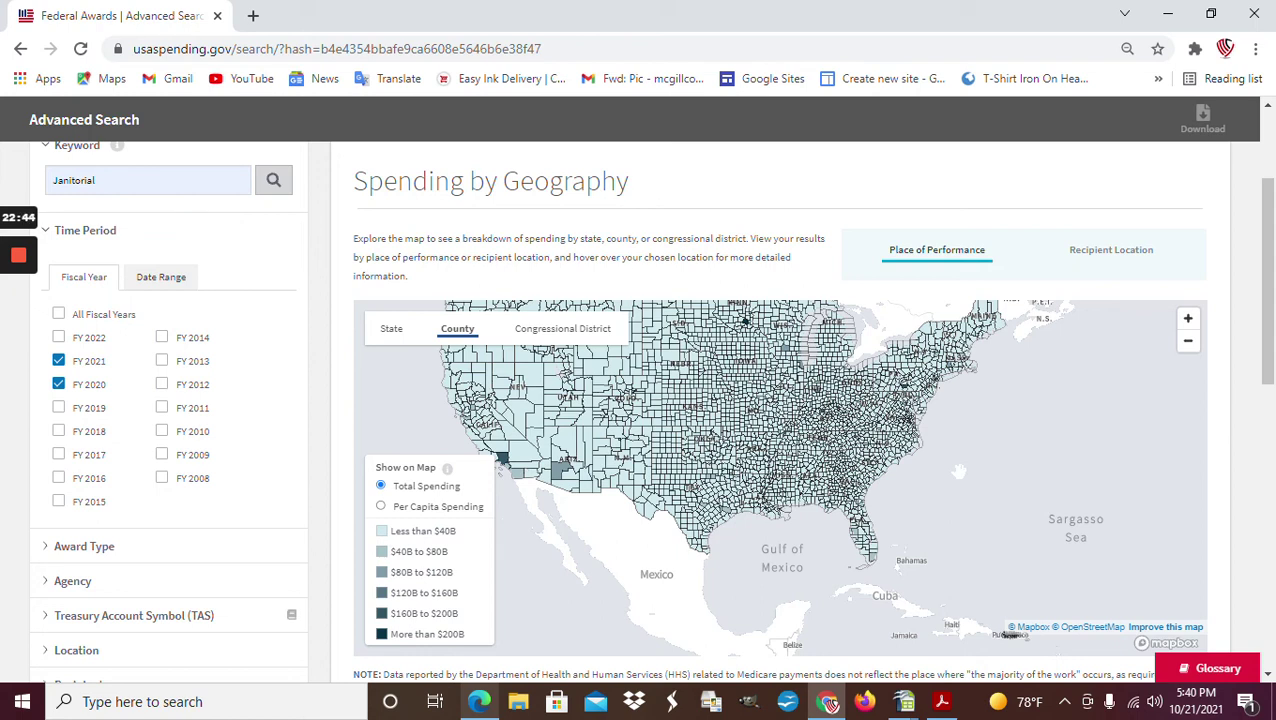
pyautogui.moveTo(948, 474); pyautogui.dragTo(958, 510)
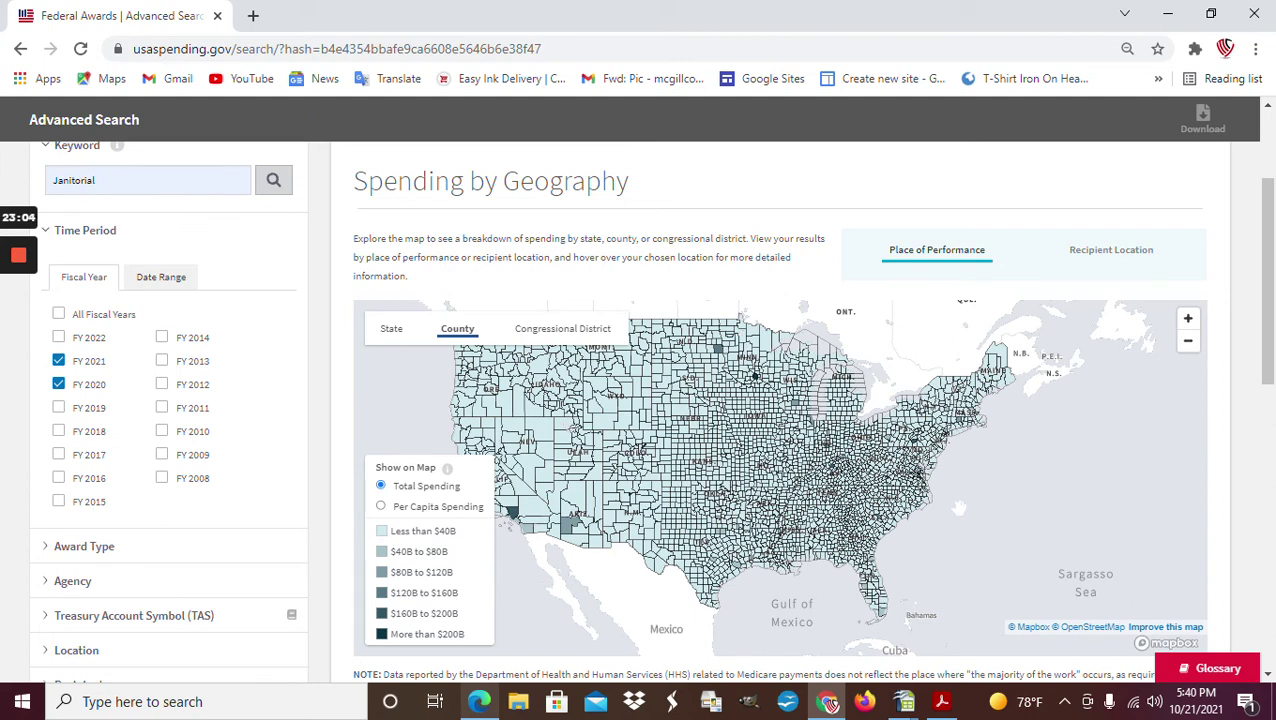
# Step: Show the results by category as a chart of spending by awarding agency
pyautogui.scroll(3, 905, 530)
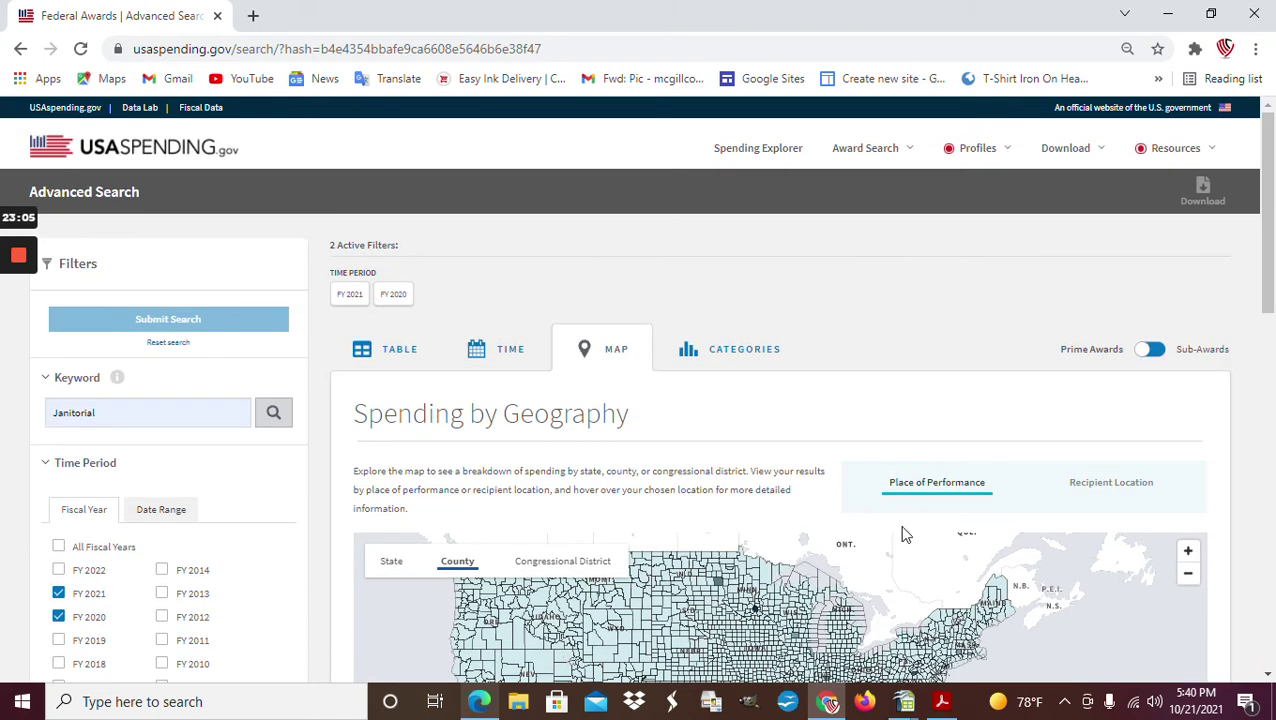
pyautogui.scroll(-1, 820, 421)
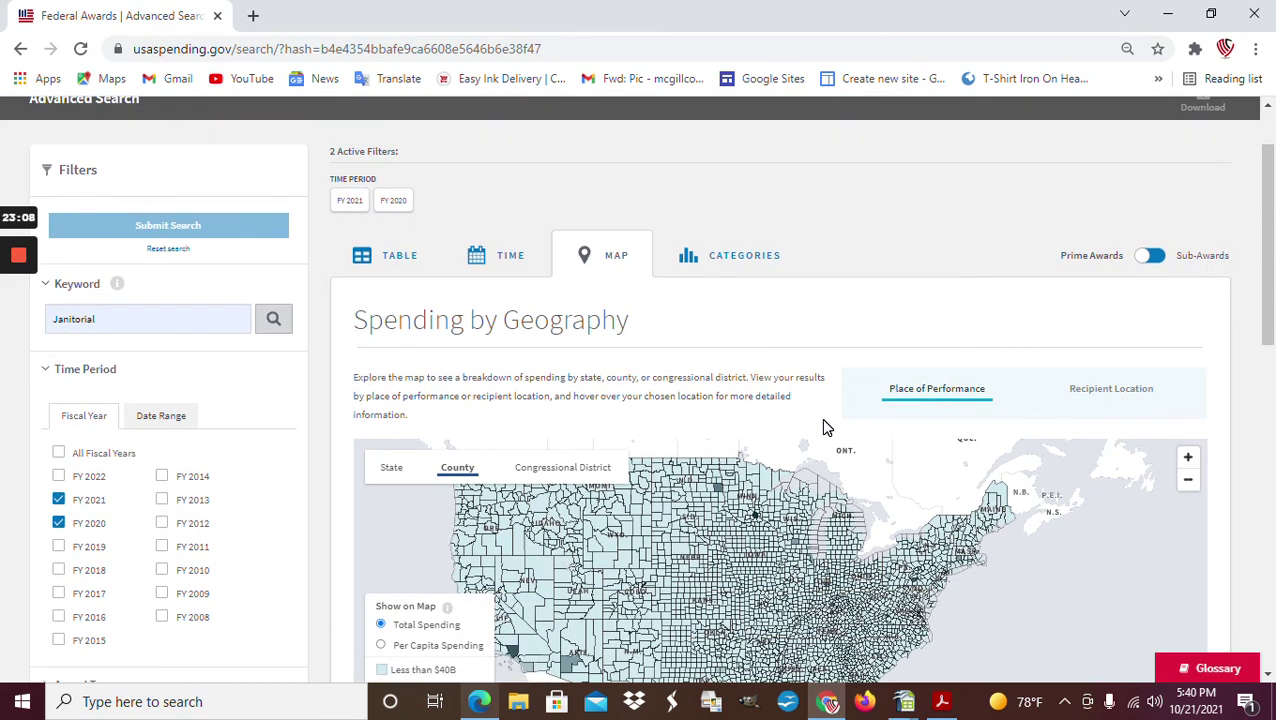
pyautogui.scroll(1, 763, 375)
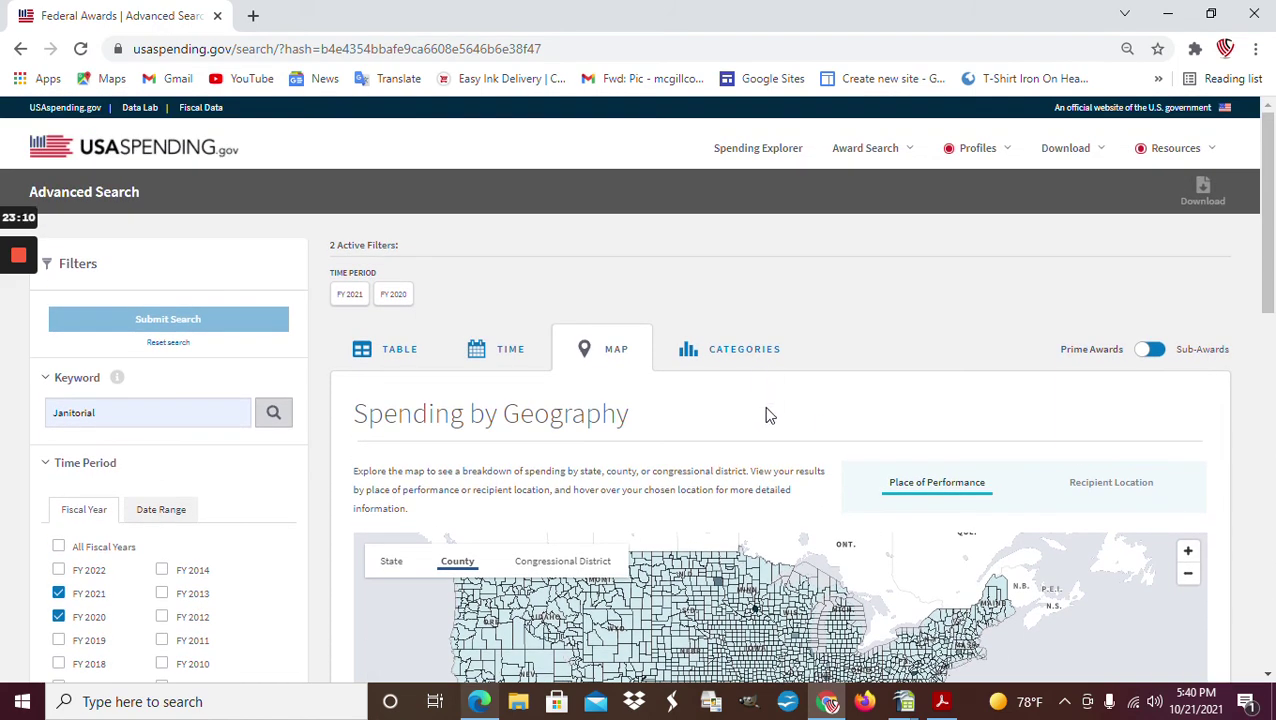
pyautogui.click(724, 357)
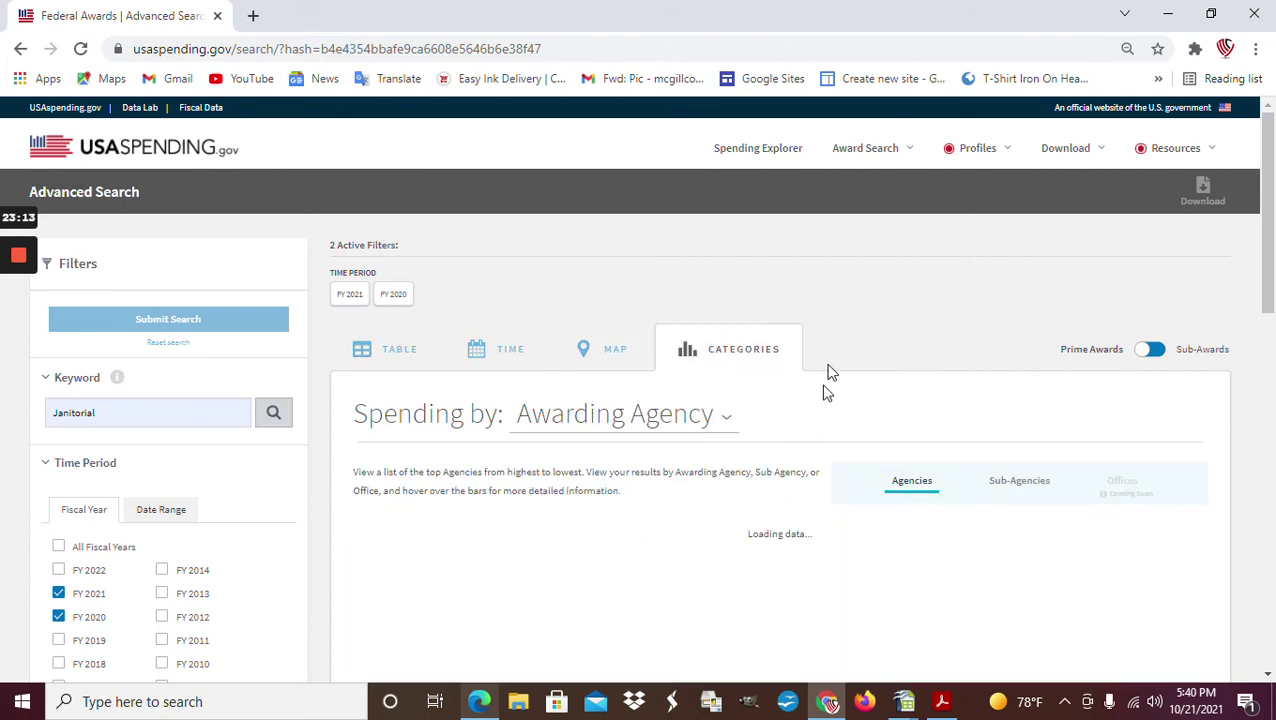
pyautogui.scroll(-1, 835, 343)
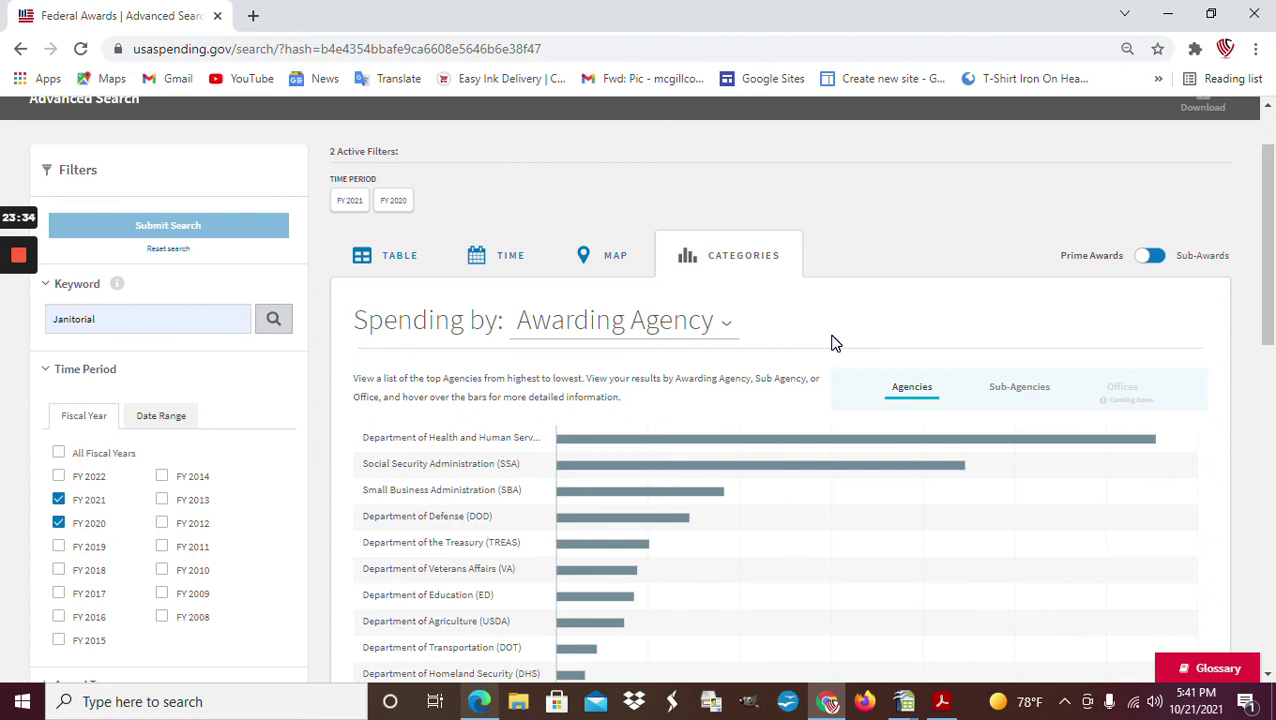
# Step: Examine the amounts obligated by the top ten awarding agencies, including Defense, Transportation, Health and Human Services, and Social Security
pyautogui.moveTo(706, 447)
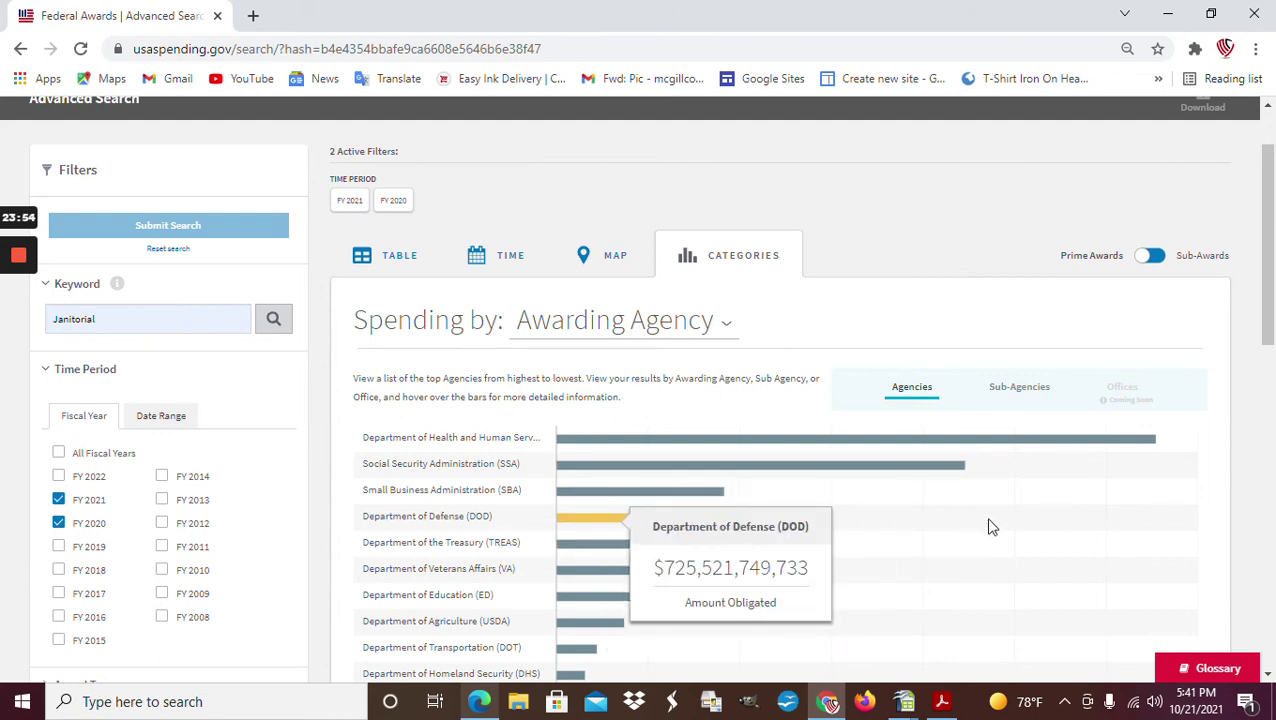
pyautogui.scroll(-2, 993, 525)
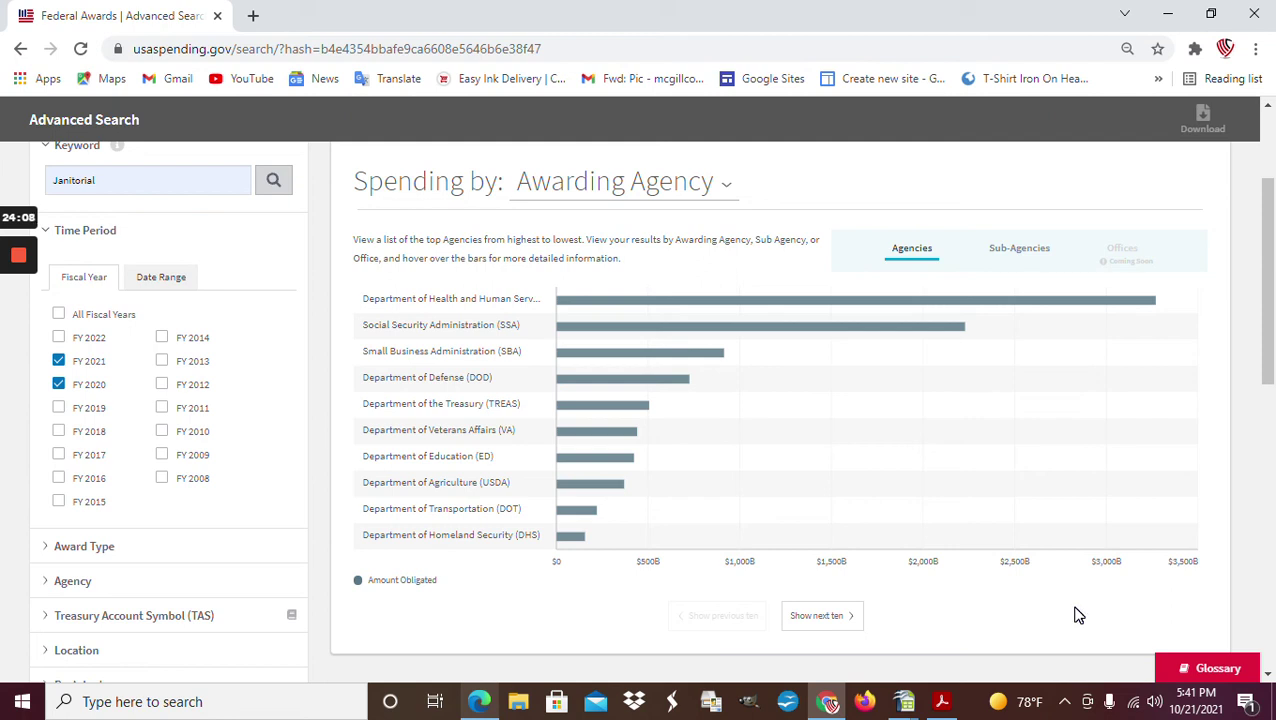
pyautogui.moveTo(590, 523)
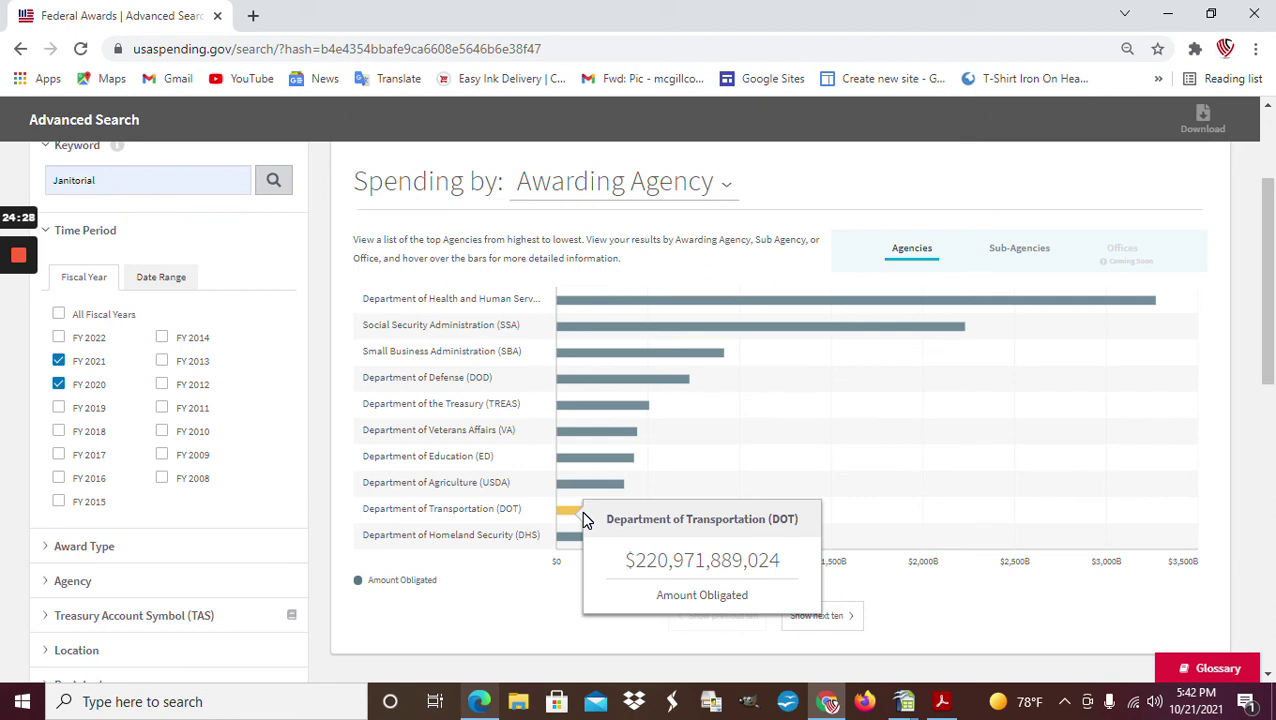
pyautogui.moveTo(715, 312)
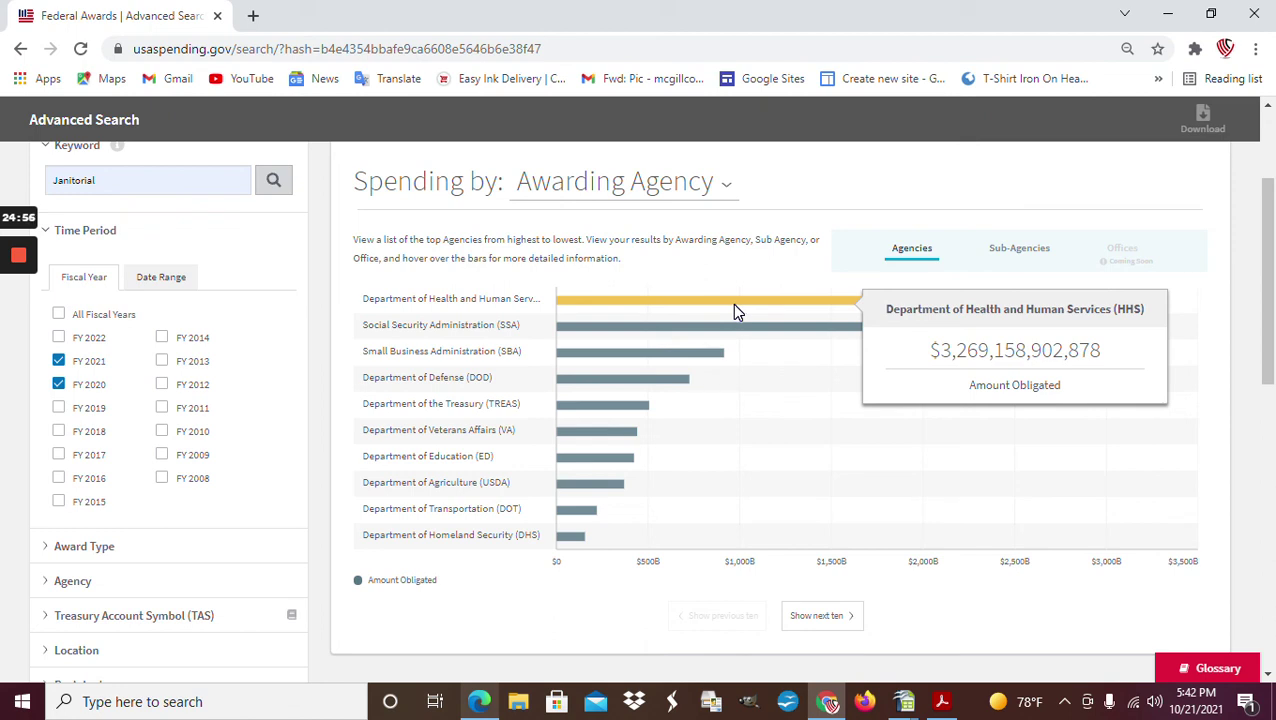
pyautogui.moveTo(577, 548)
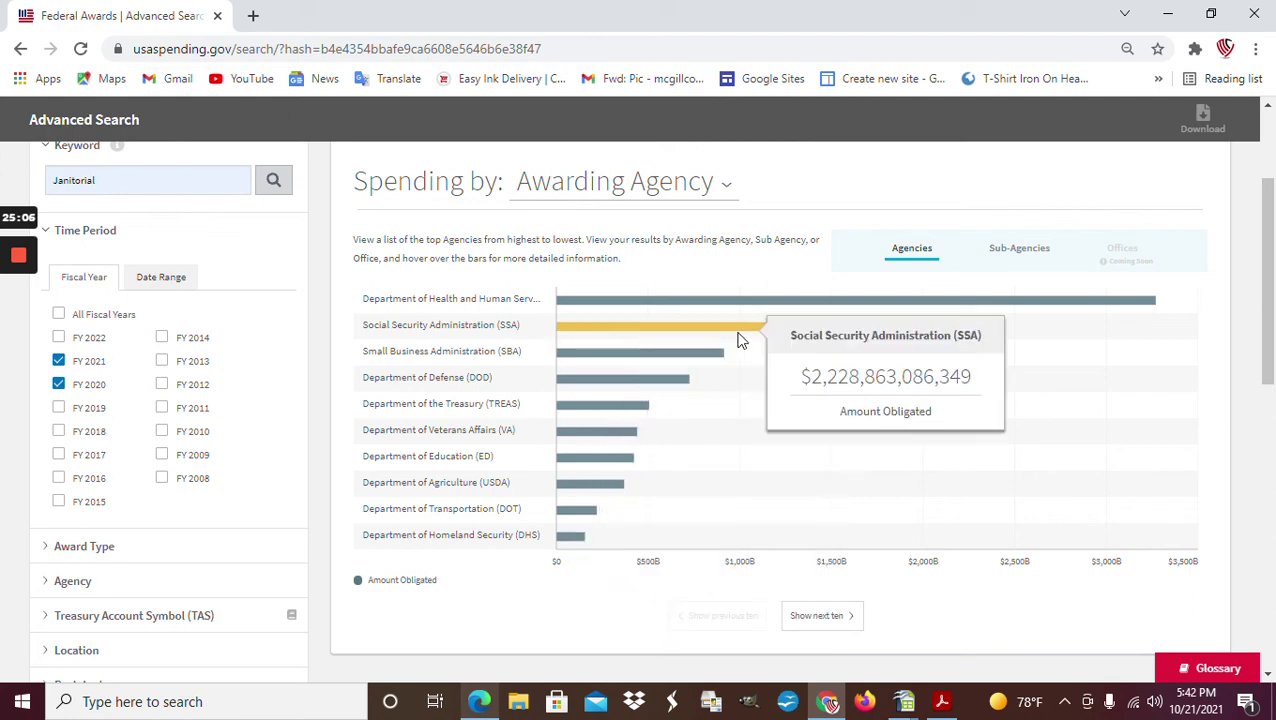
pyautogui.moveTo(757, 320)
pyautogui.moveTo(734, 340)
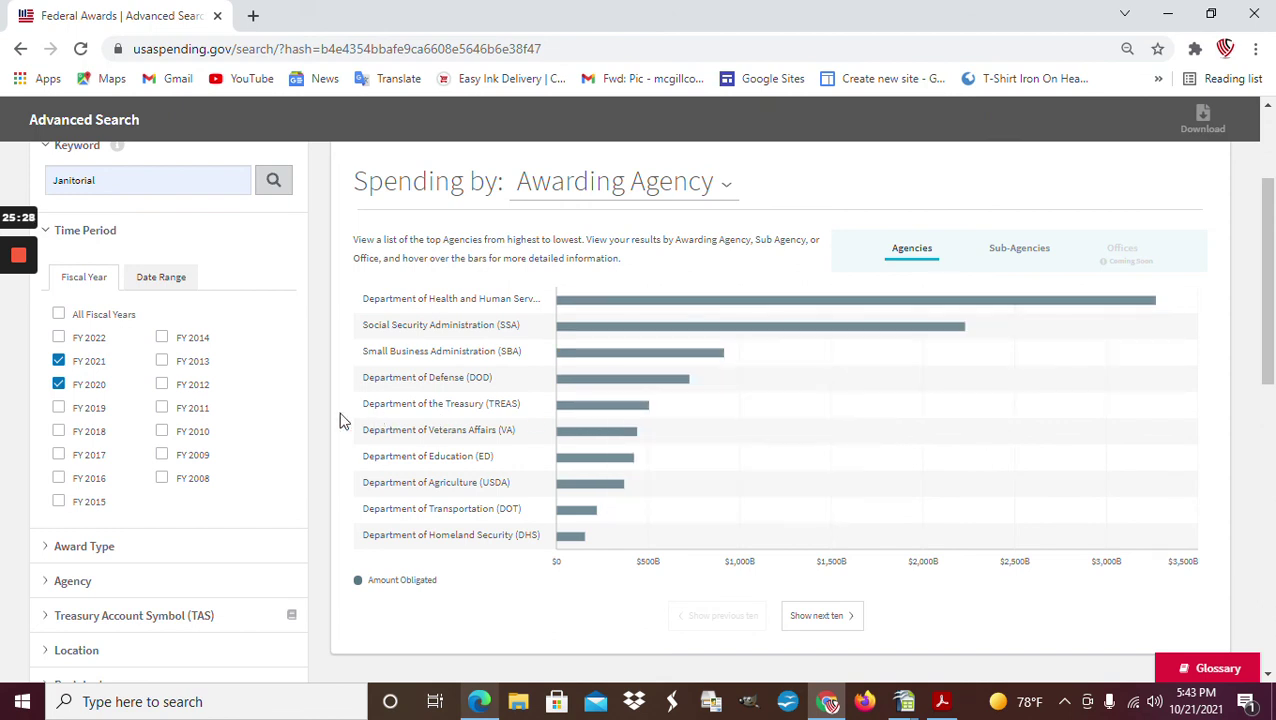
# Step: Examine the next ten awarding agencies, including Housing and Urban Development, and return to the first ten to inspect Health and Human Services
pyautogui.scroll(-4, 312, 448)
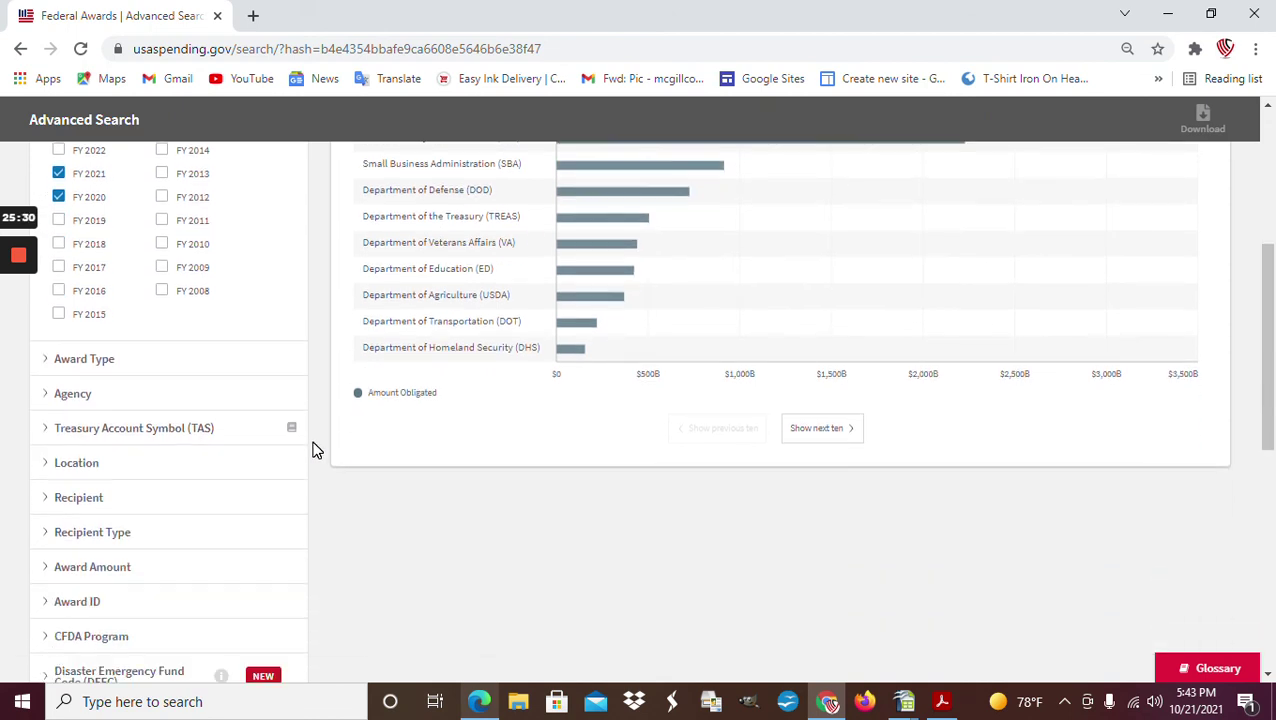
pyautogui.scroll(5, 312, 448)
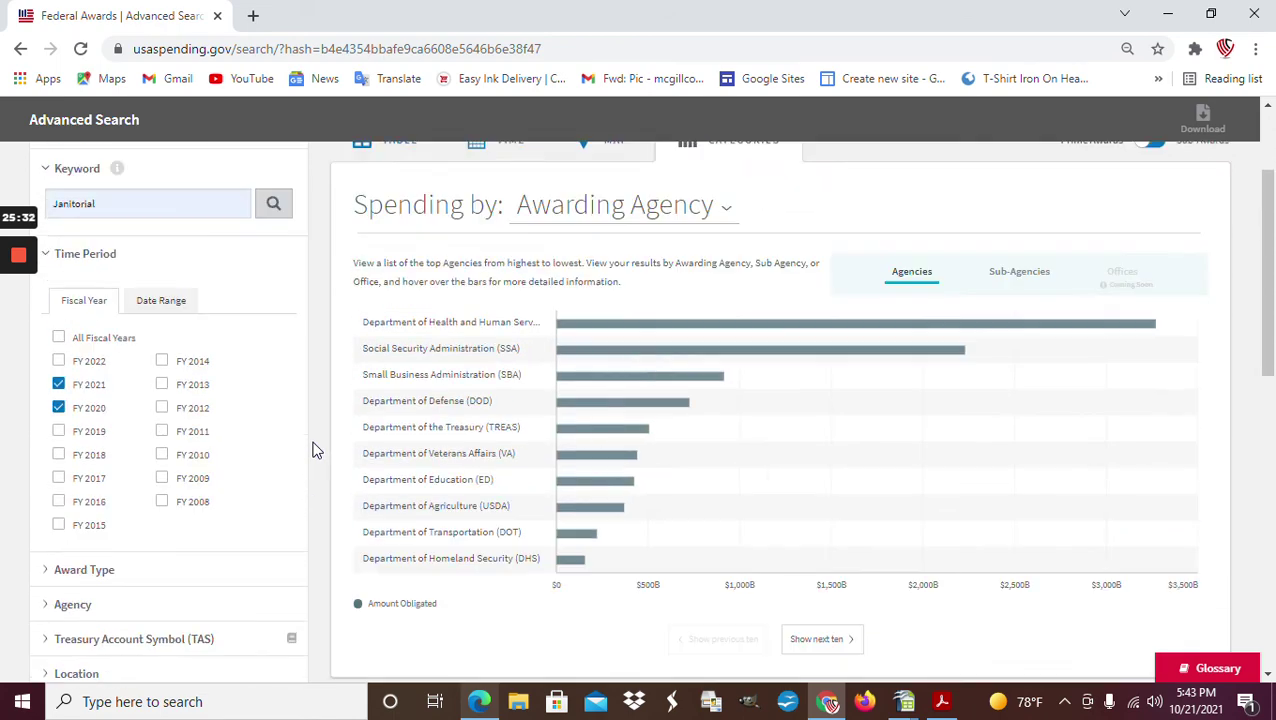
pyautogui.scroll(-1, 312, 448)
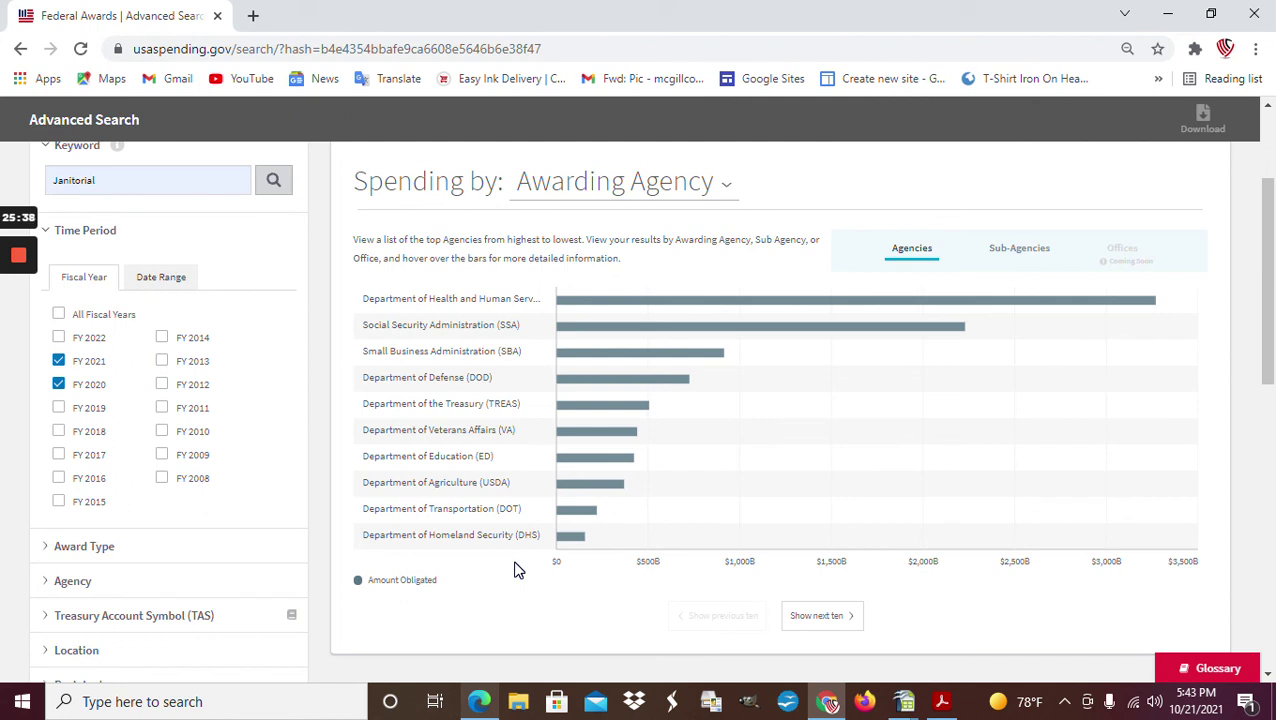
pyautogui.click(830, 616)
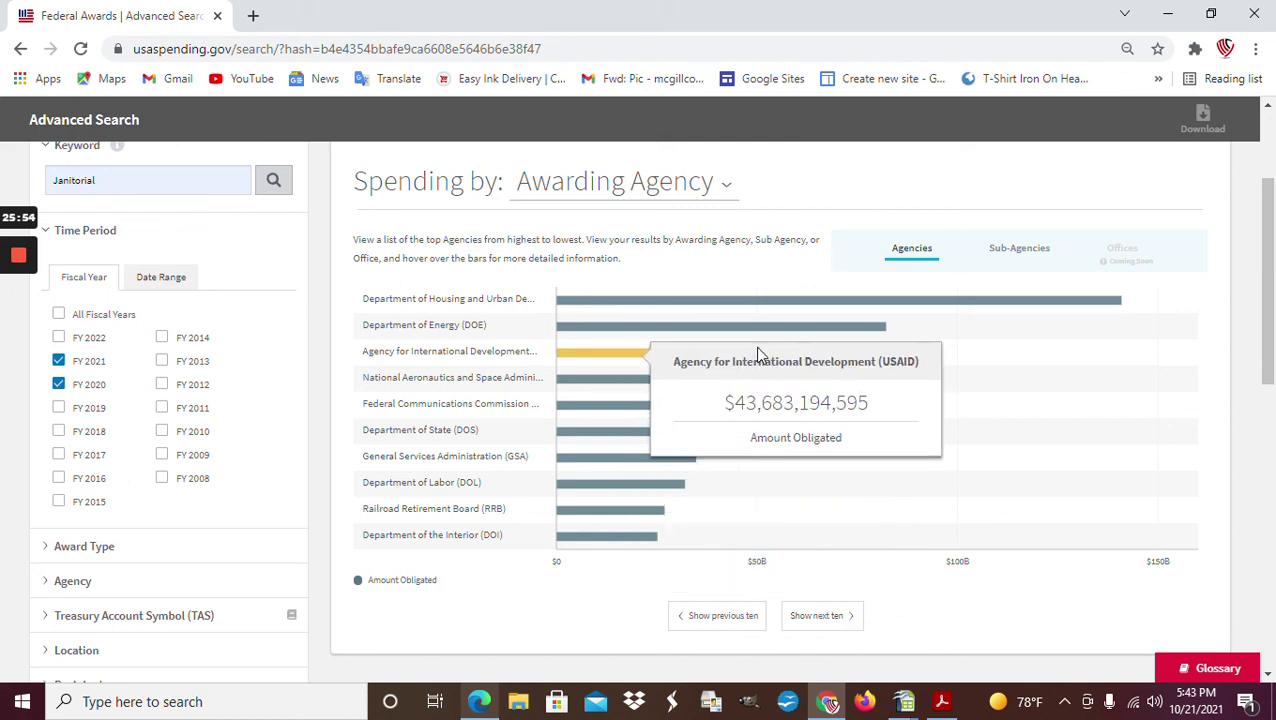
pyautogui.moveTo(757, 313)
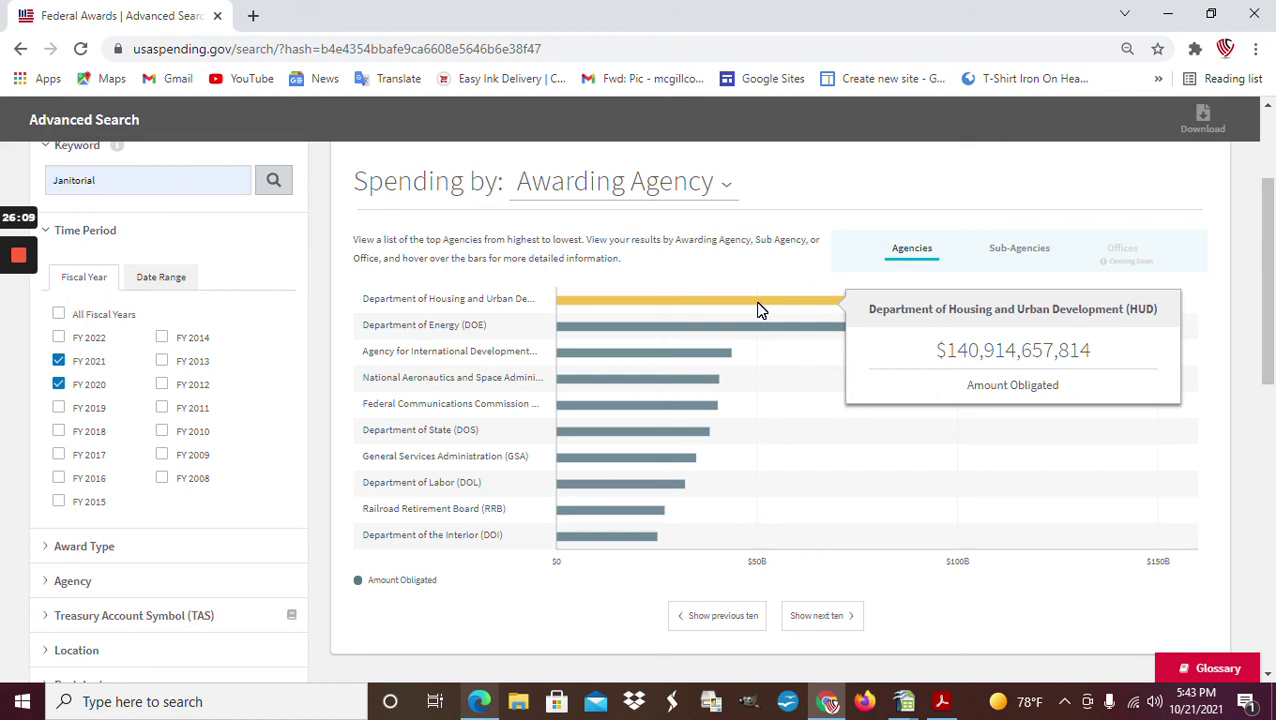
pyautogui.click(735, 620)
pyautogui.moveTo(645, 319)
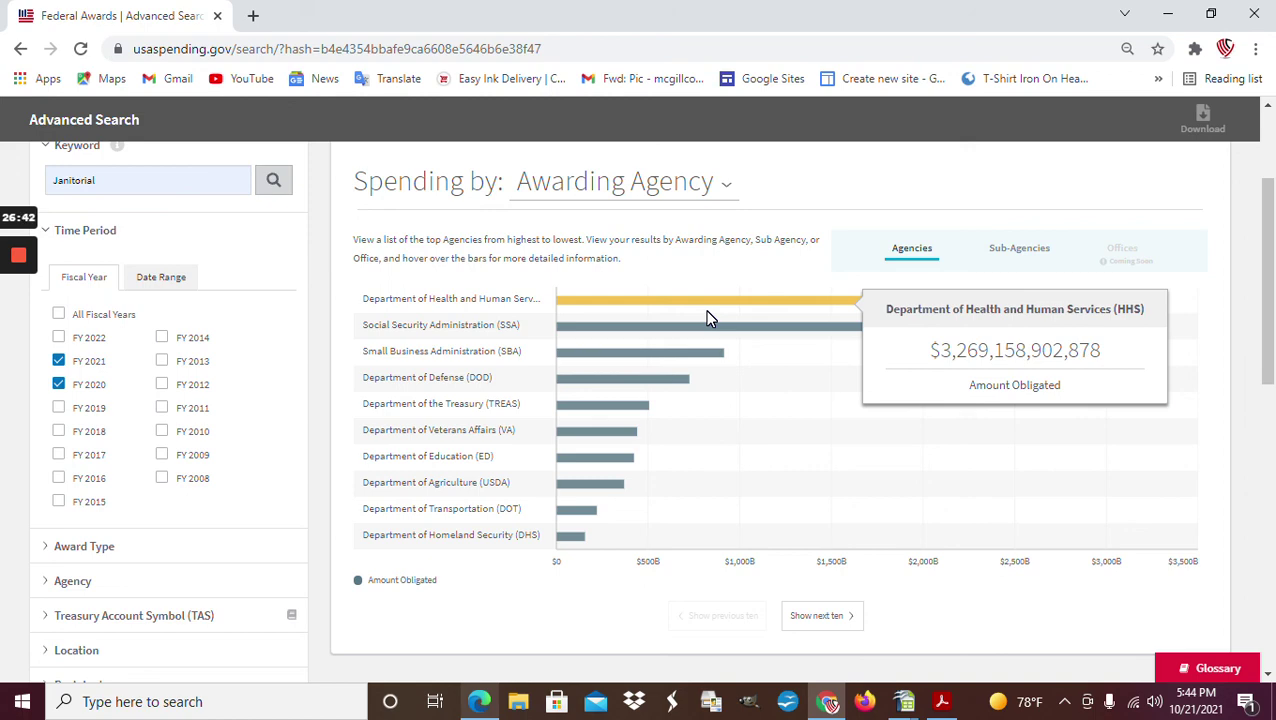
# Step: Change the fiscal year filter to FY 2022 only, removing FY 2020 and FY 2021, and submit the search
pyautogui.scroll(3, 815, 475)
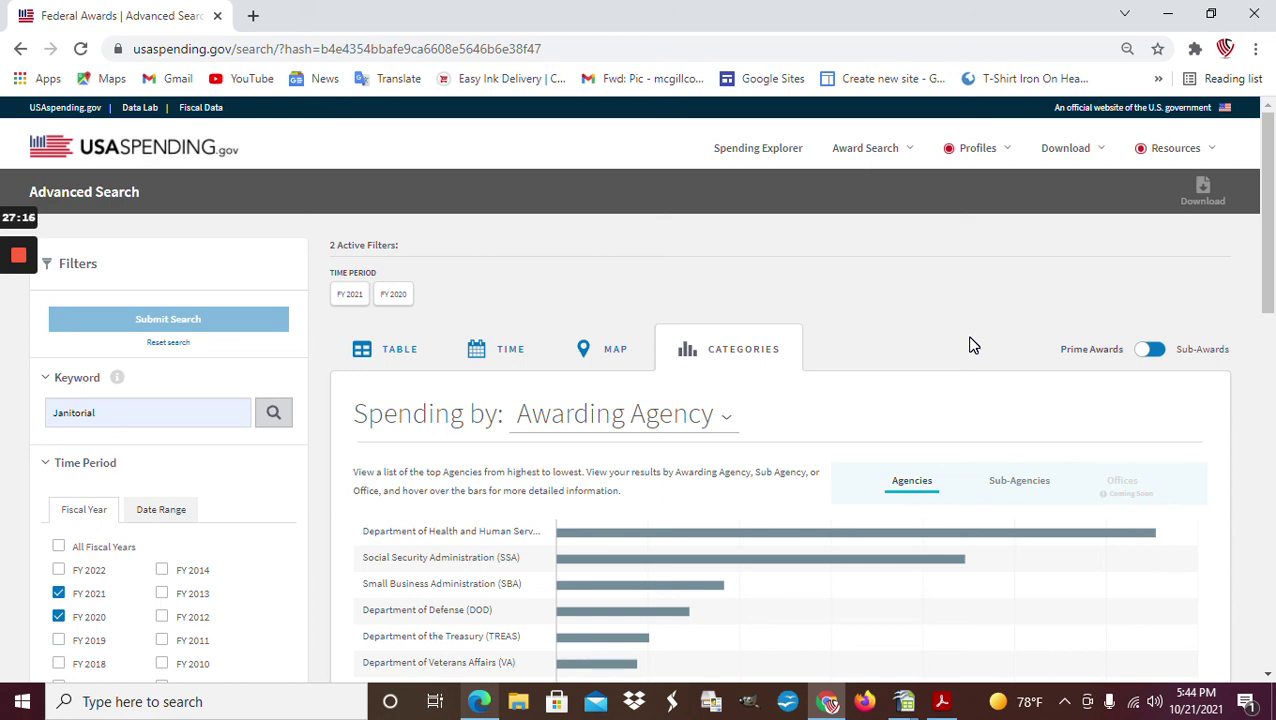
pyautogui.click(58, 570)
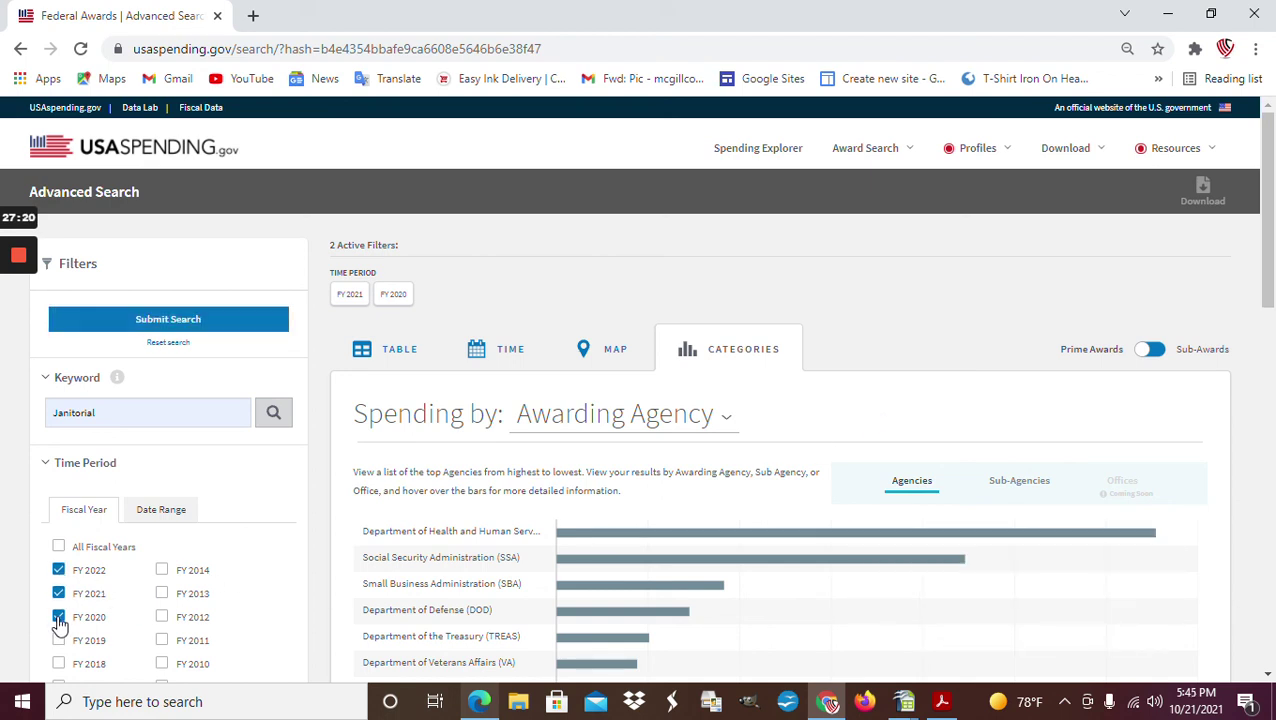
pyautogui.click(58, 616)
pyautogui.click(58, 594)
pyautogui.click(252, 320)
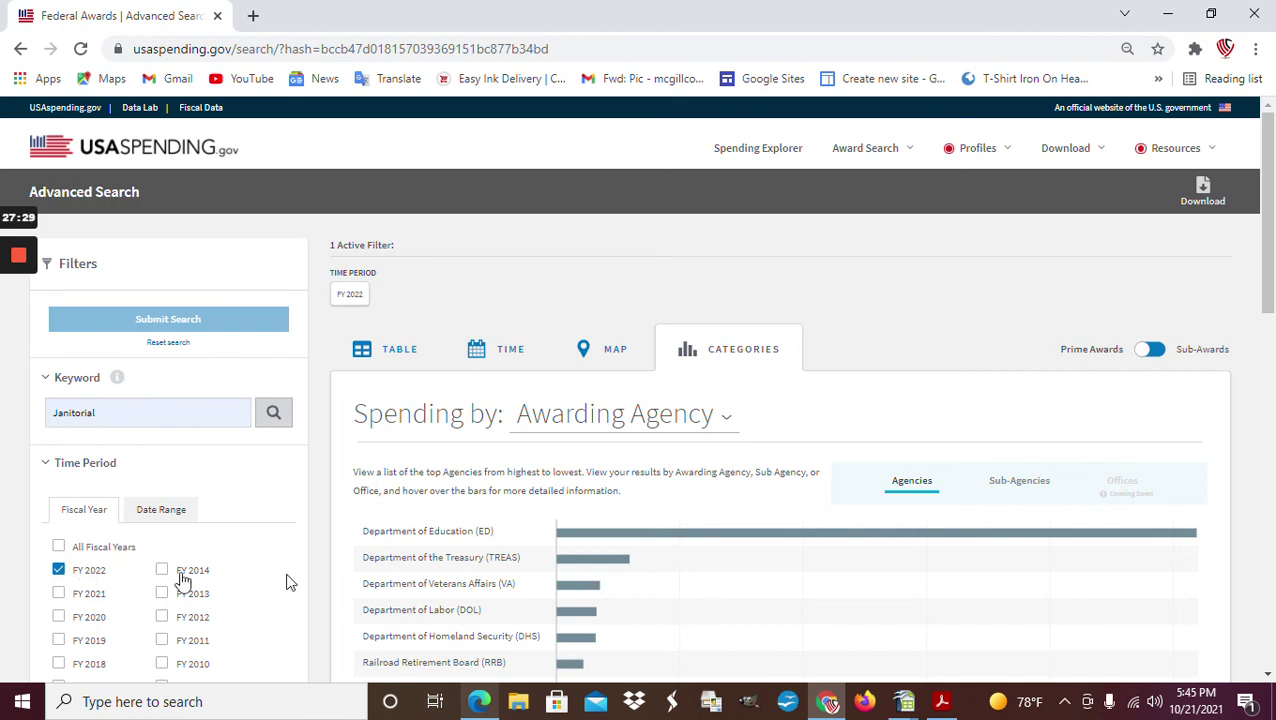
# Step: Examine the FY 2022 amounts obligated by awarding agency, including Education, Homeland Security, and Health and Human Services
pyautogui.moveTo(705, 543)
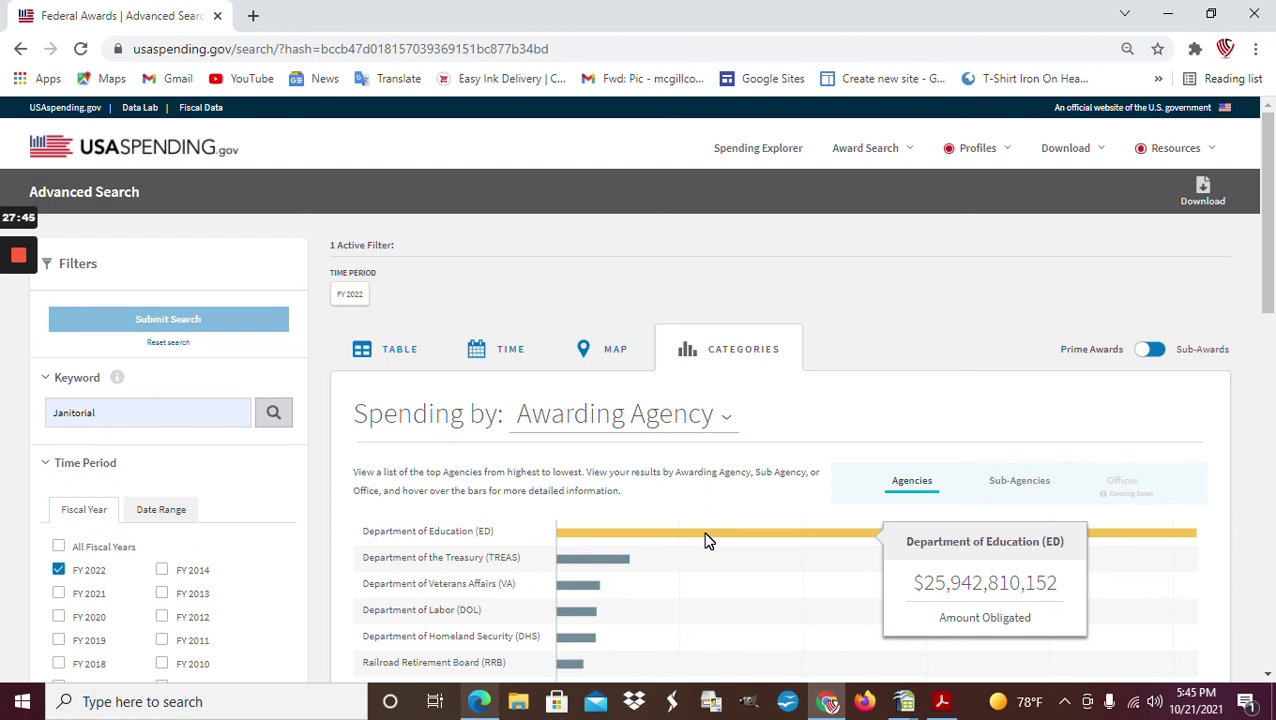
pyautogui.scroll(-1, 706, 541)
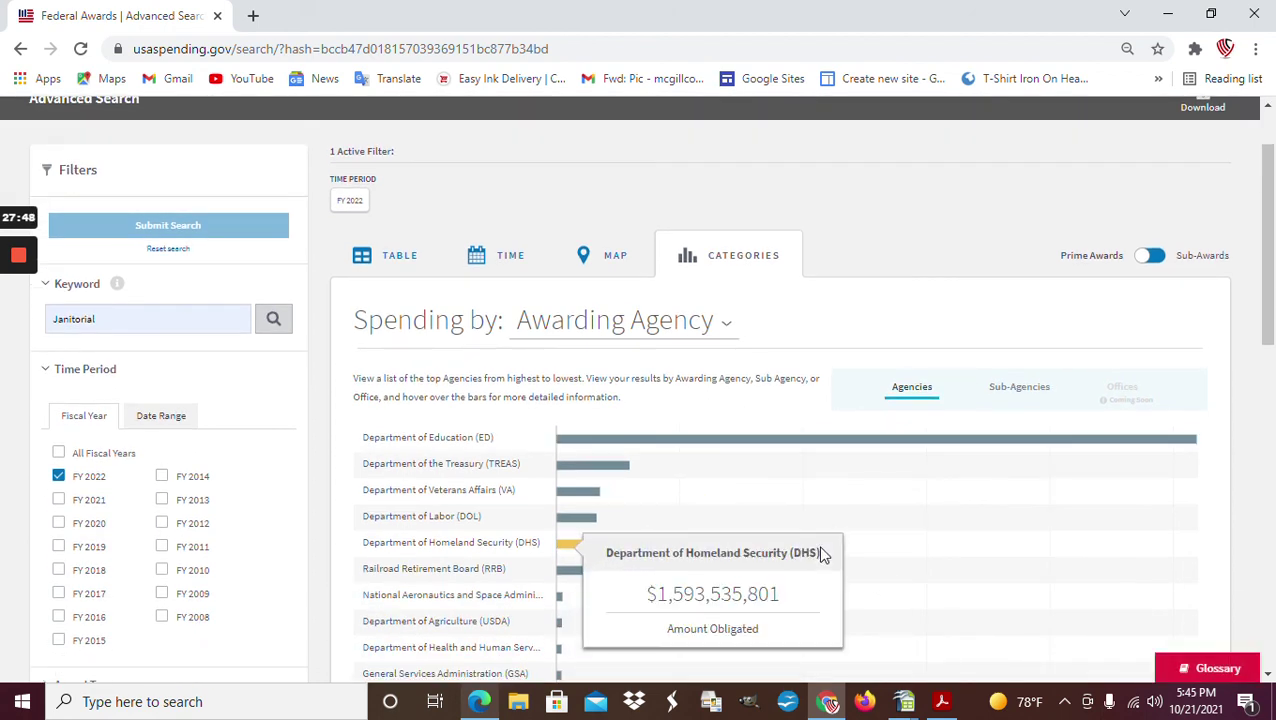
pyautogui.scroll(-1, 848, 562)
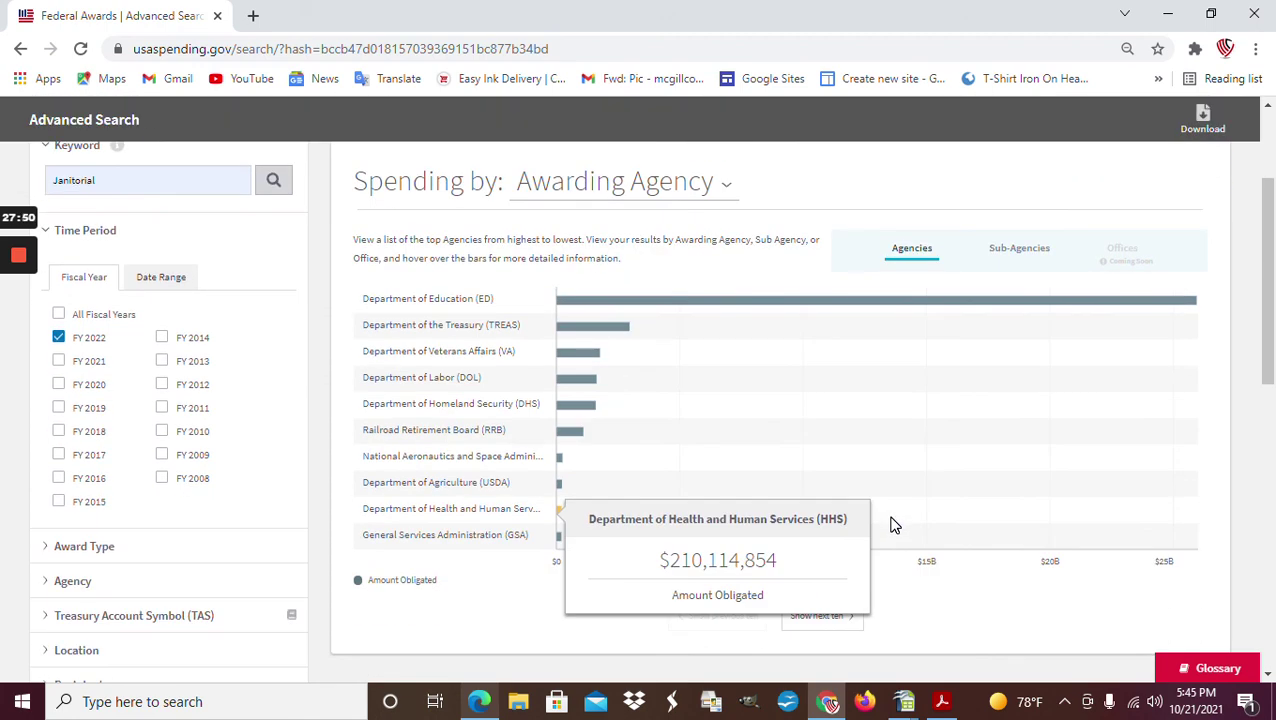
pyautogui.scroll(1, 891, 506)
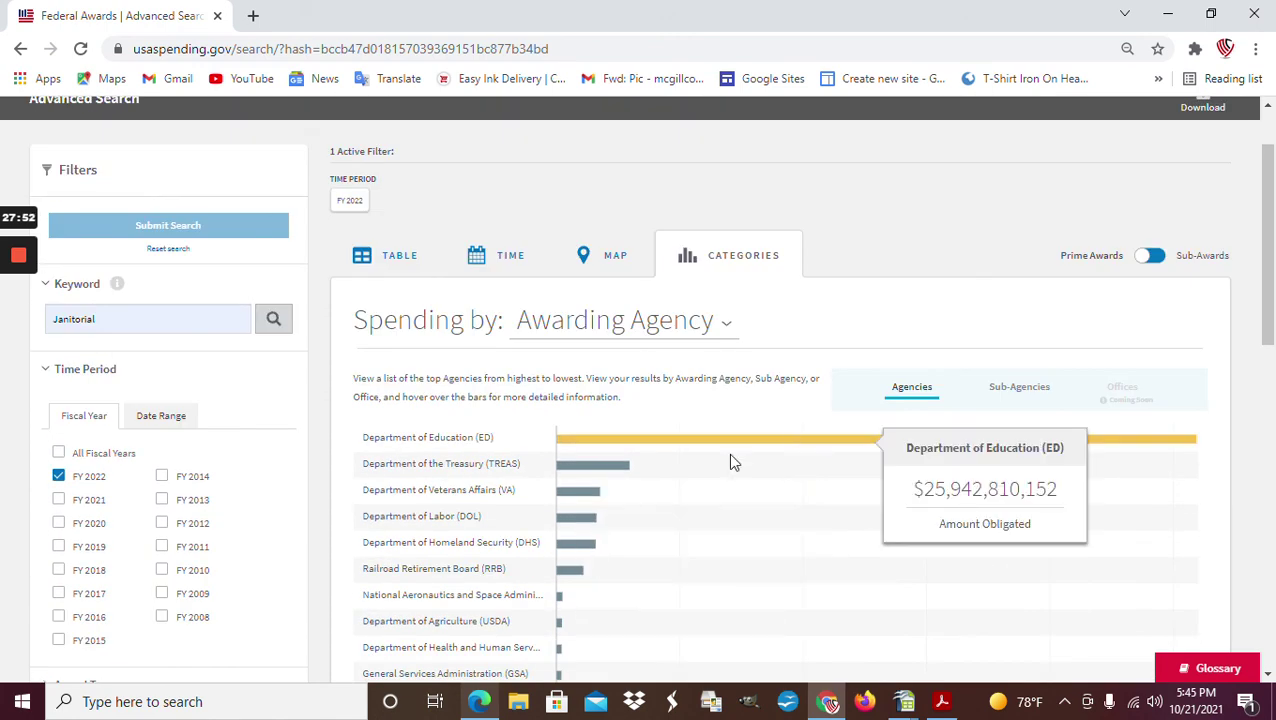
pyautogui.moveTo(706, 448)
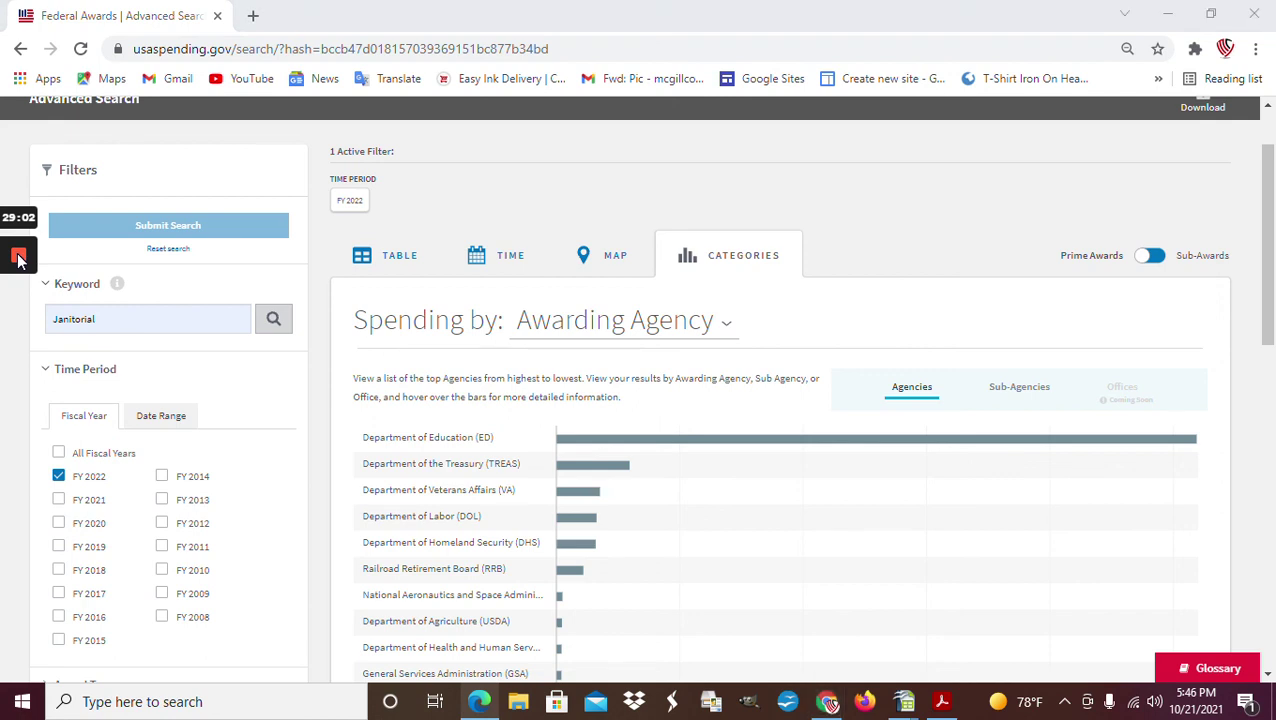
pyautogui.moveTo(18, 260)
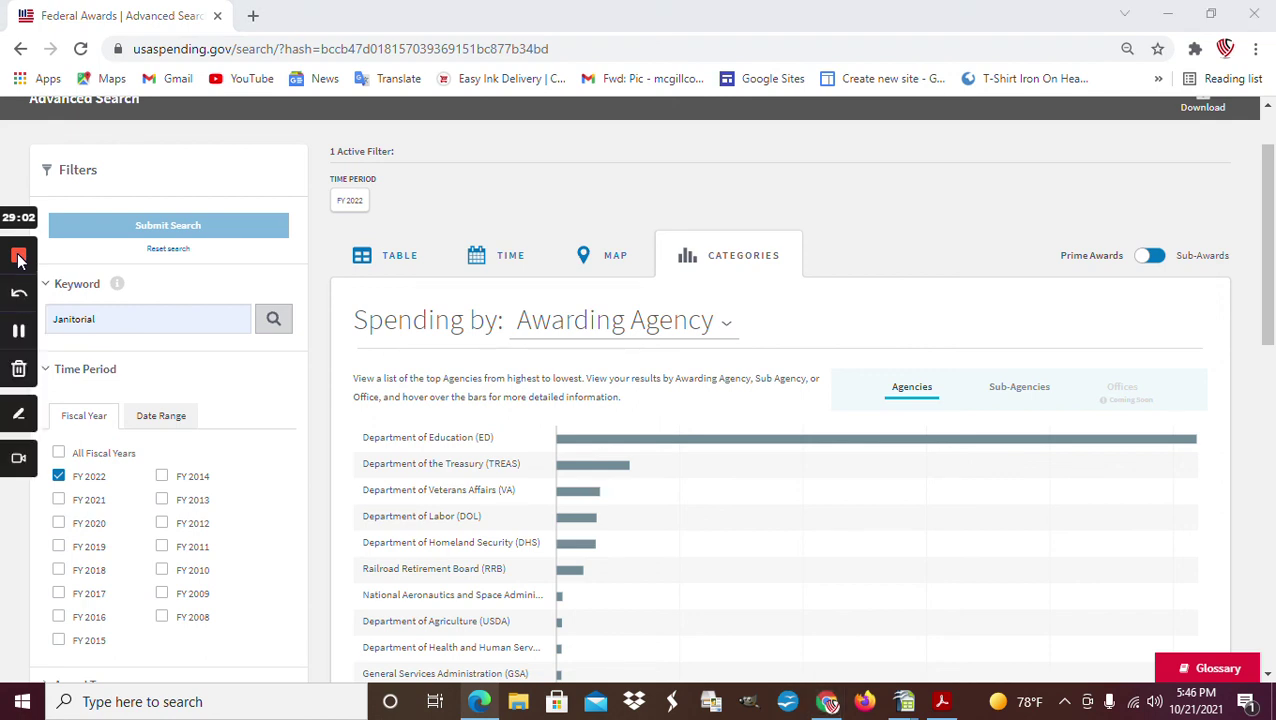